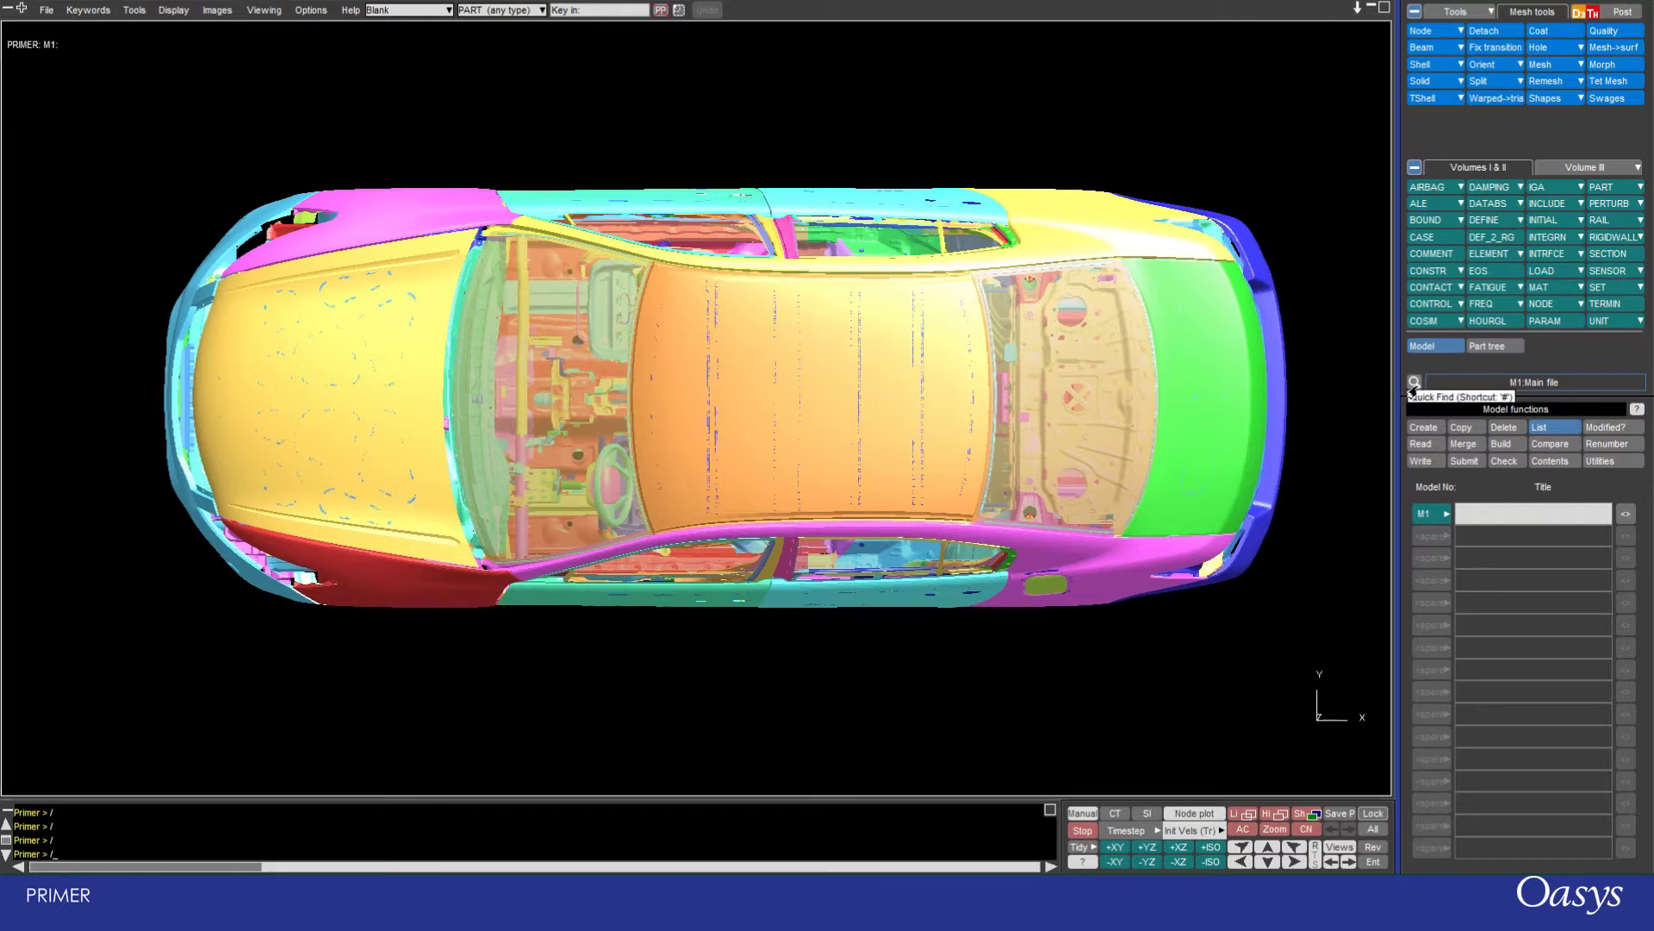
Open the Quick Find search bar for the loaded car model M1
click(1413, 382)
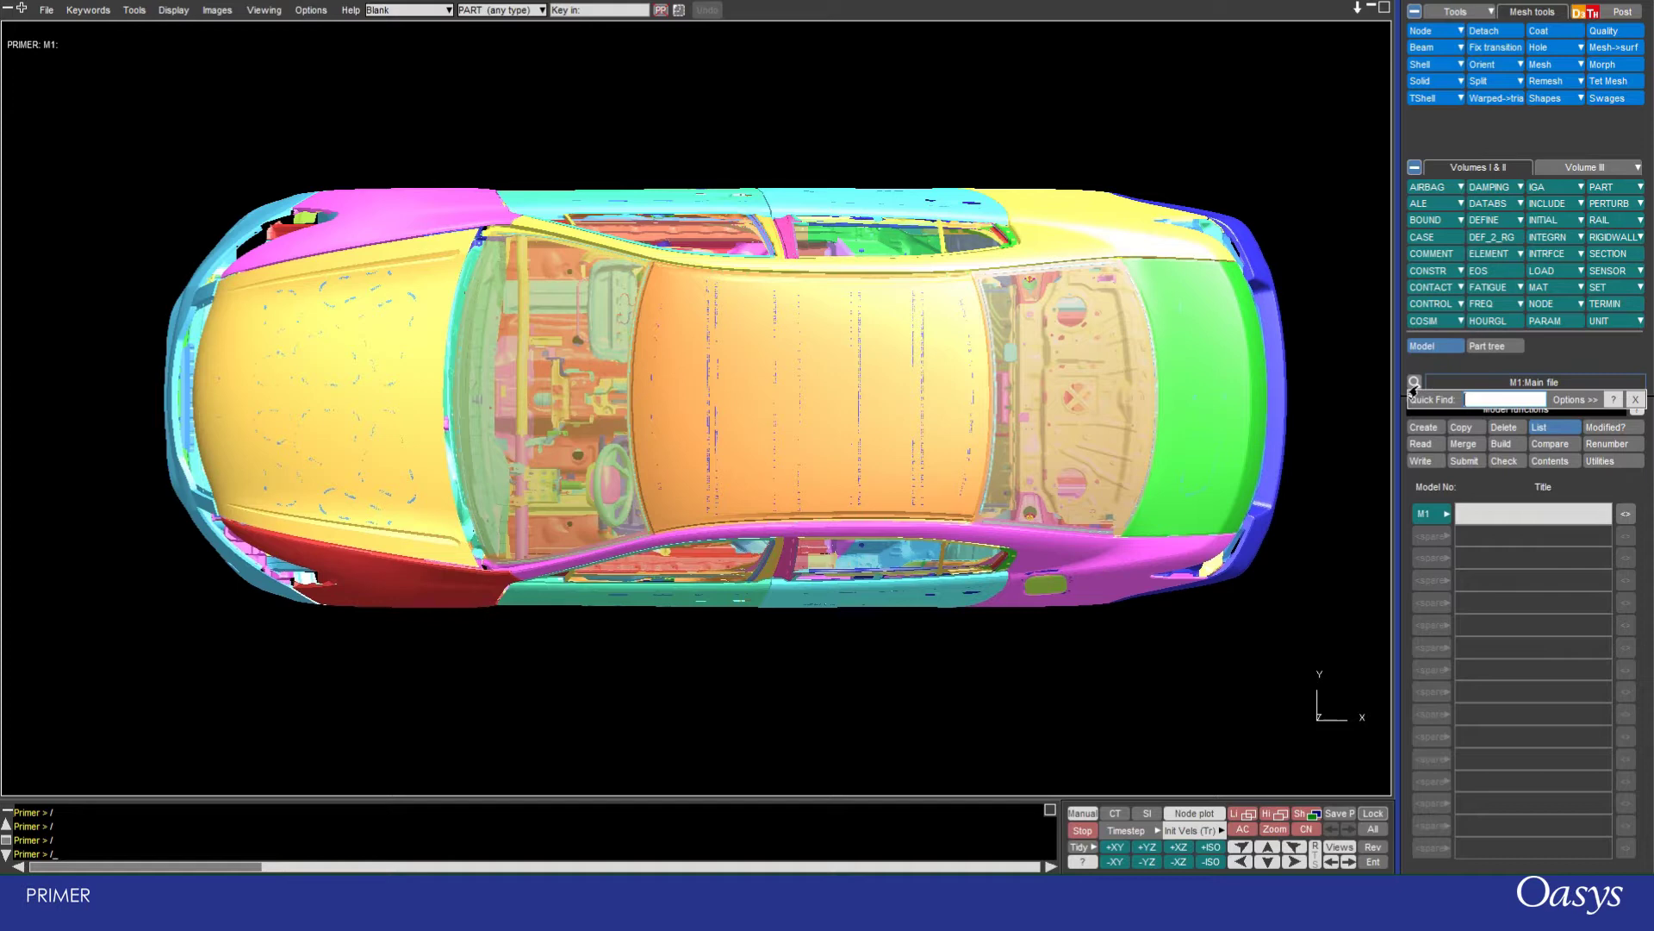
Find 'winds', view part 100187 windshield_midlayer alone, then cancel the part editor
text(wind)
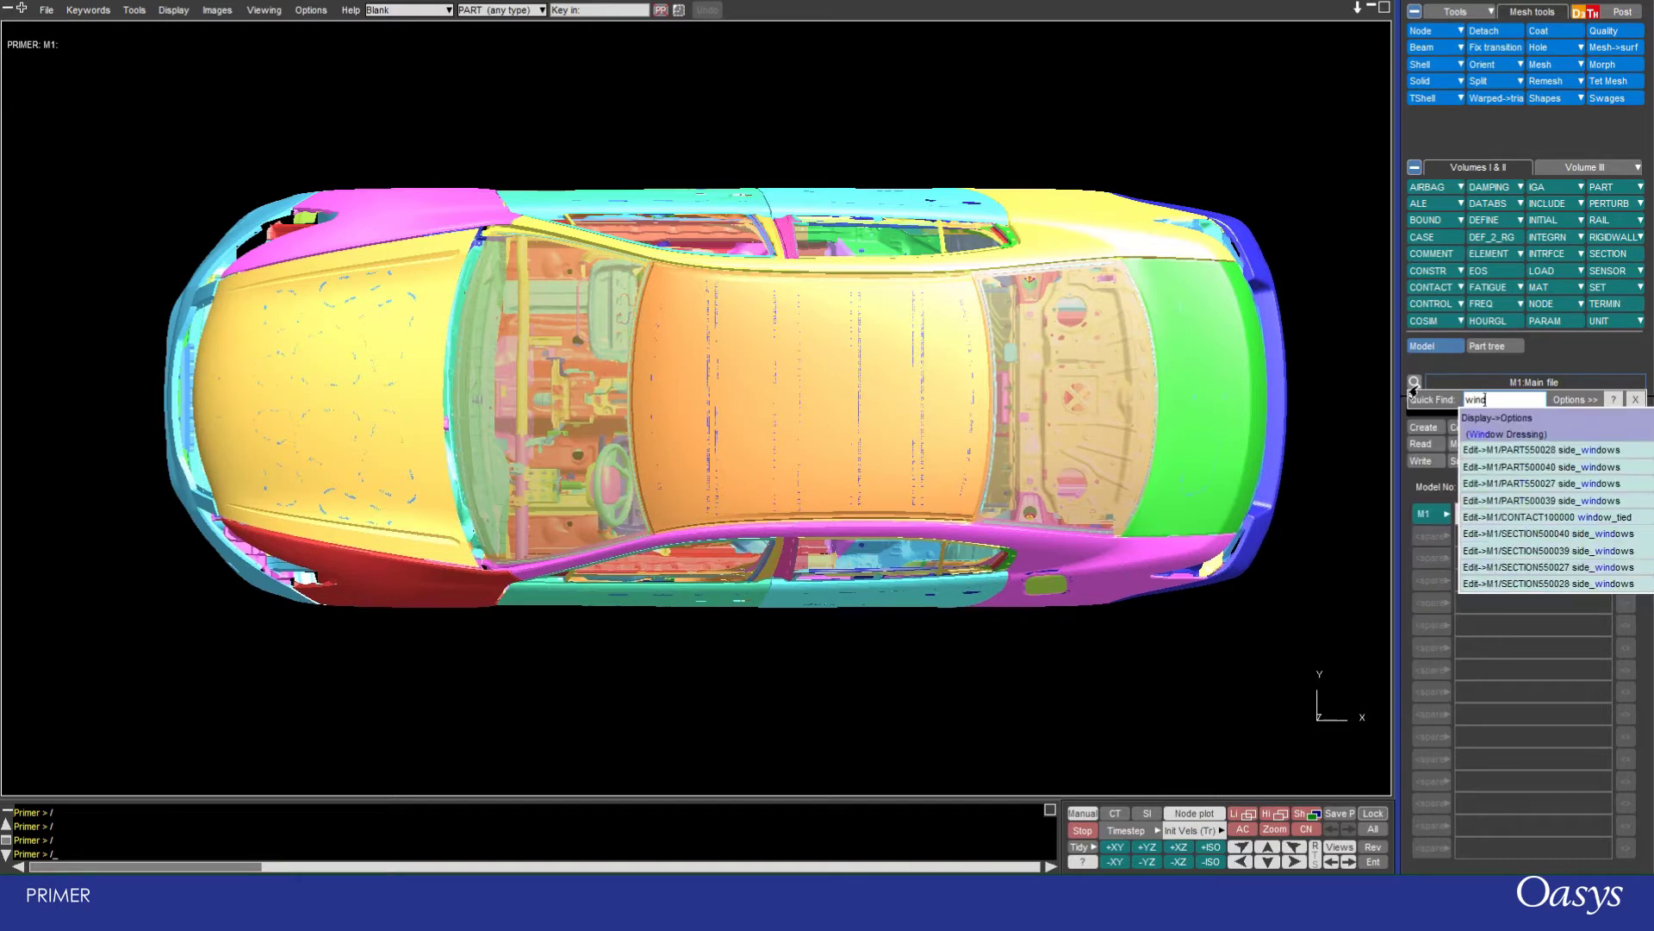
text(s)
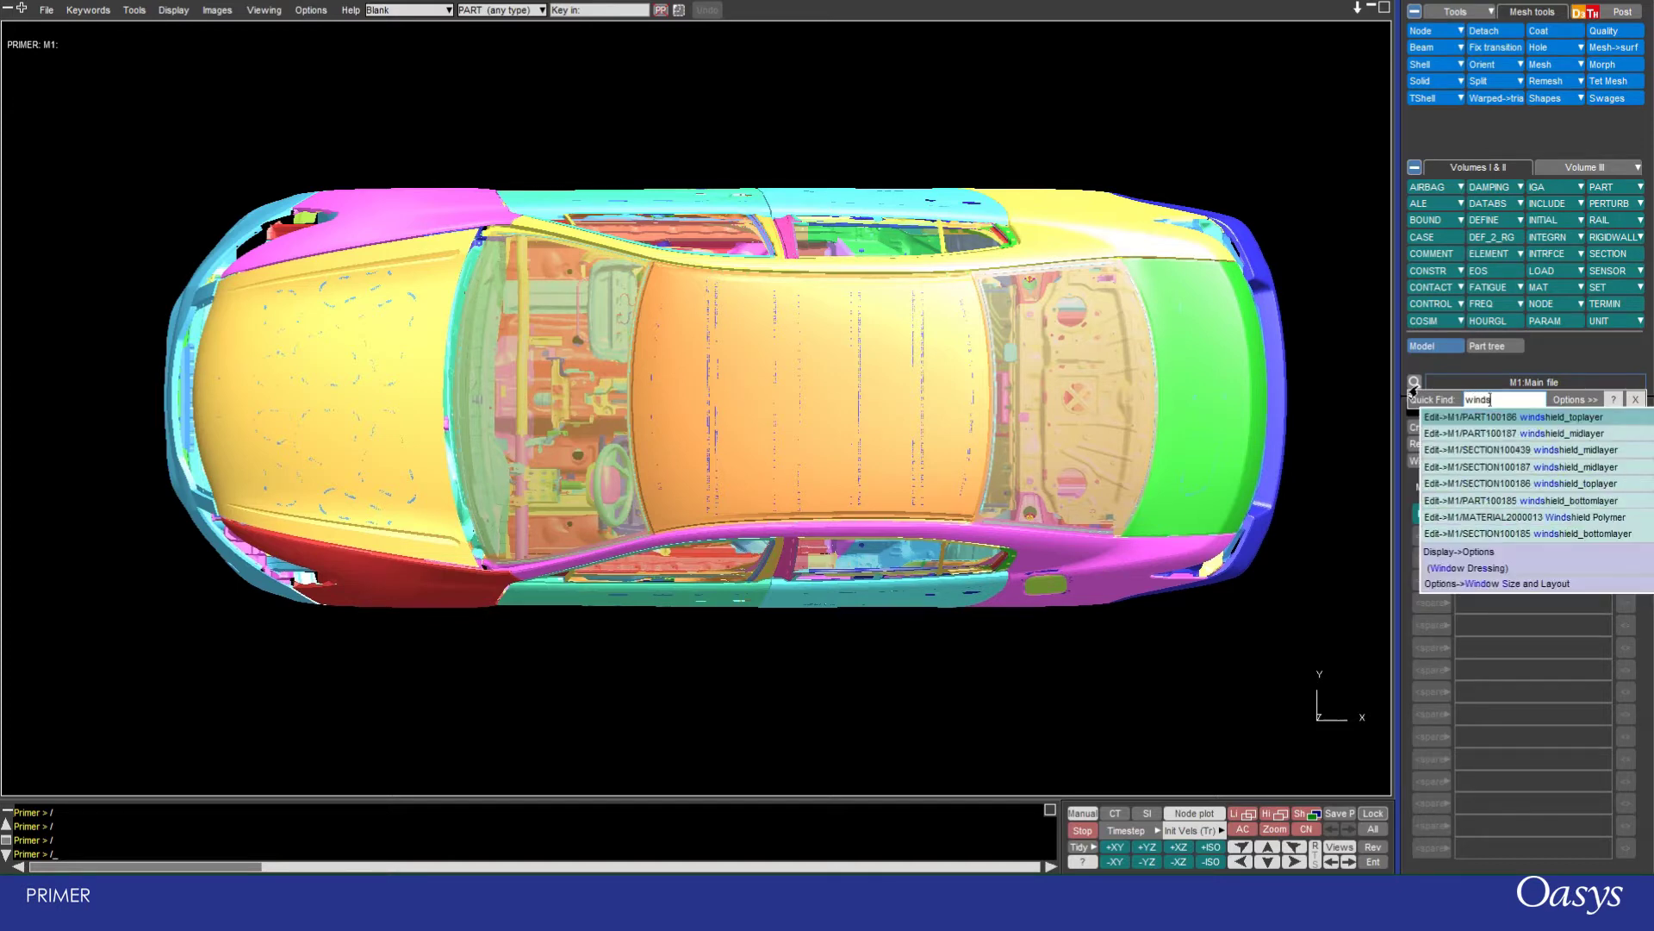
click(1504, 434)
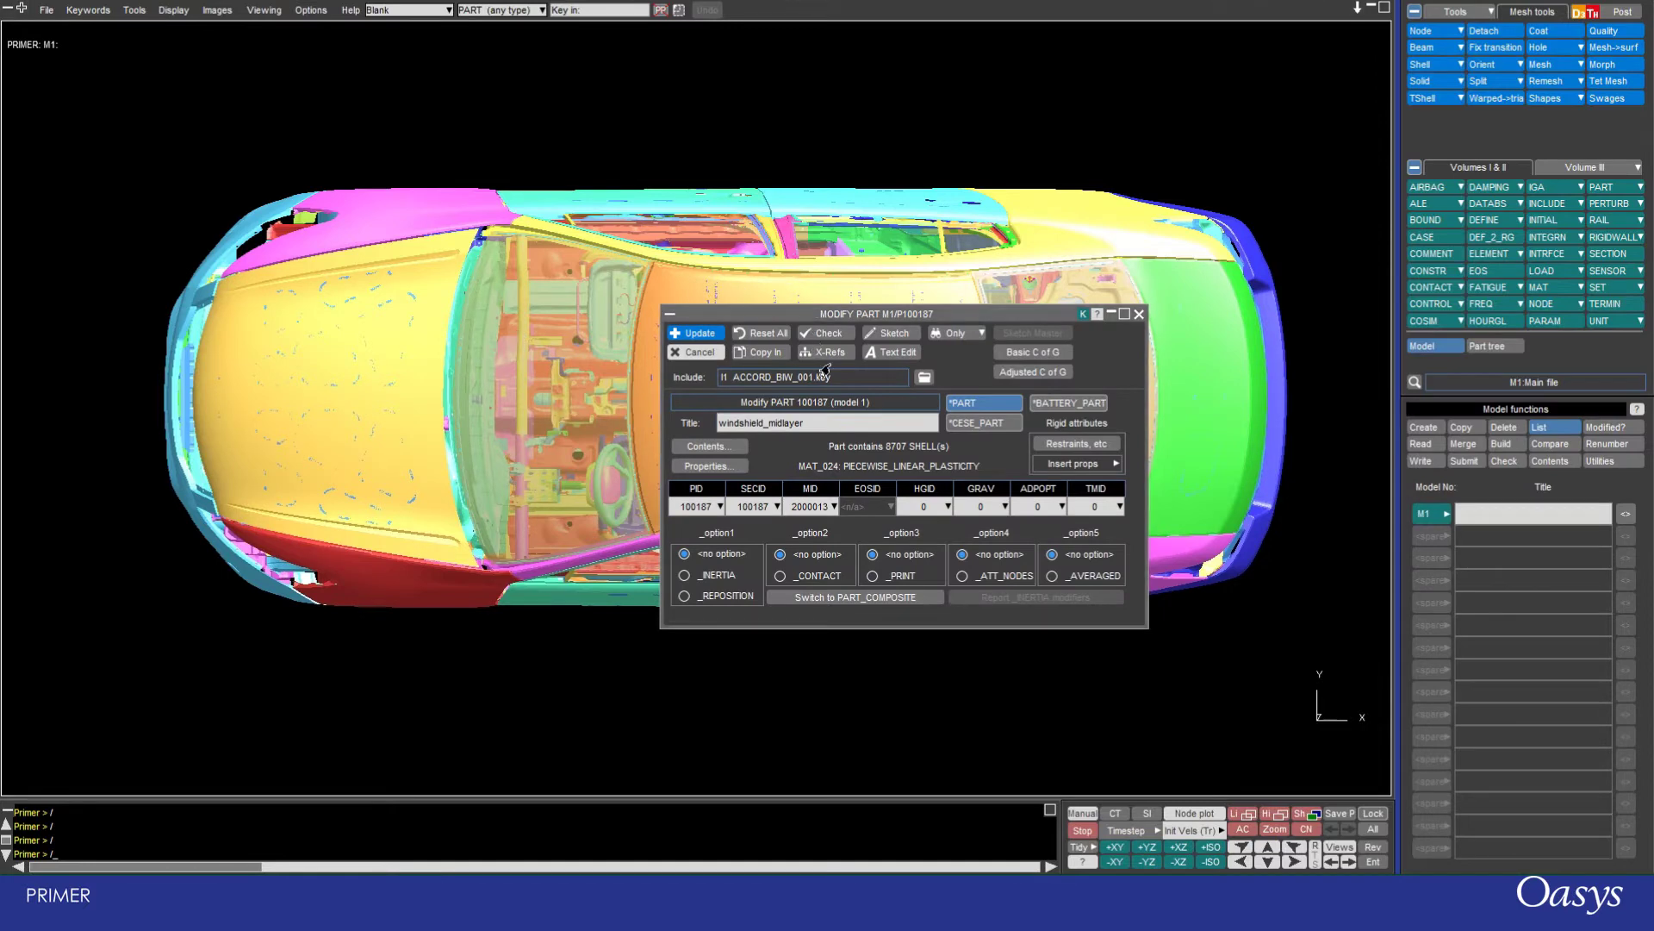
click(949, 335)
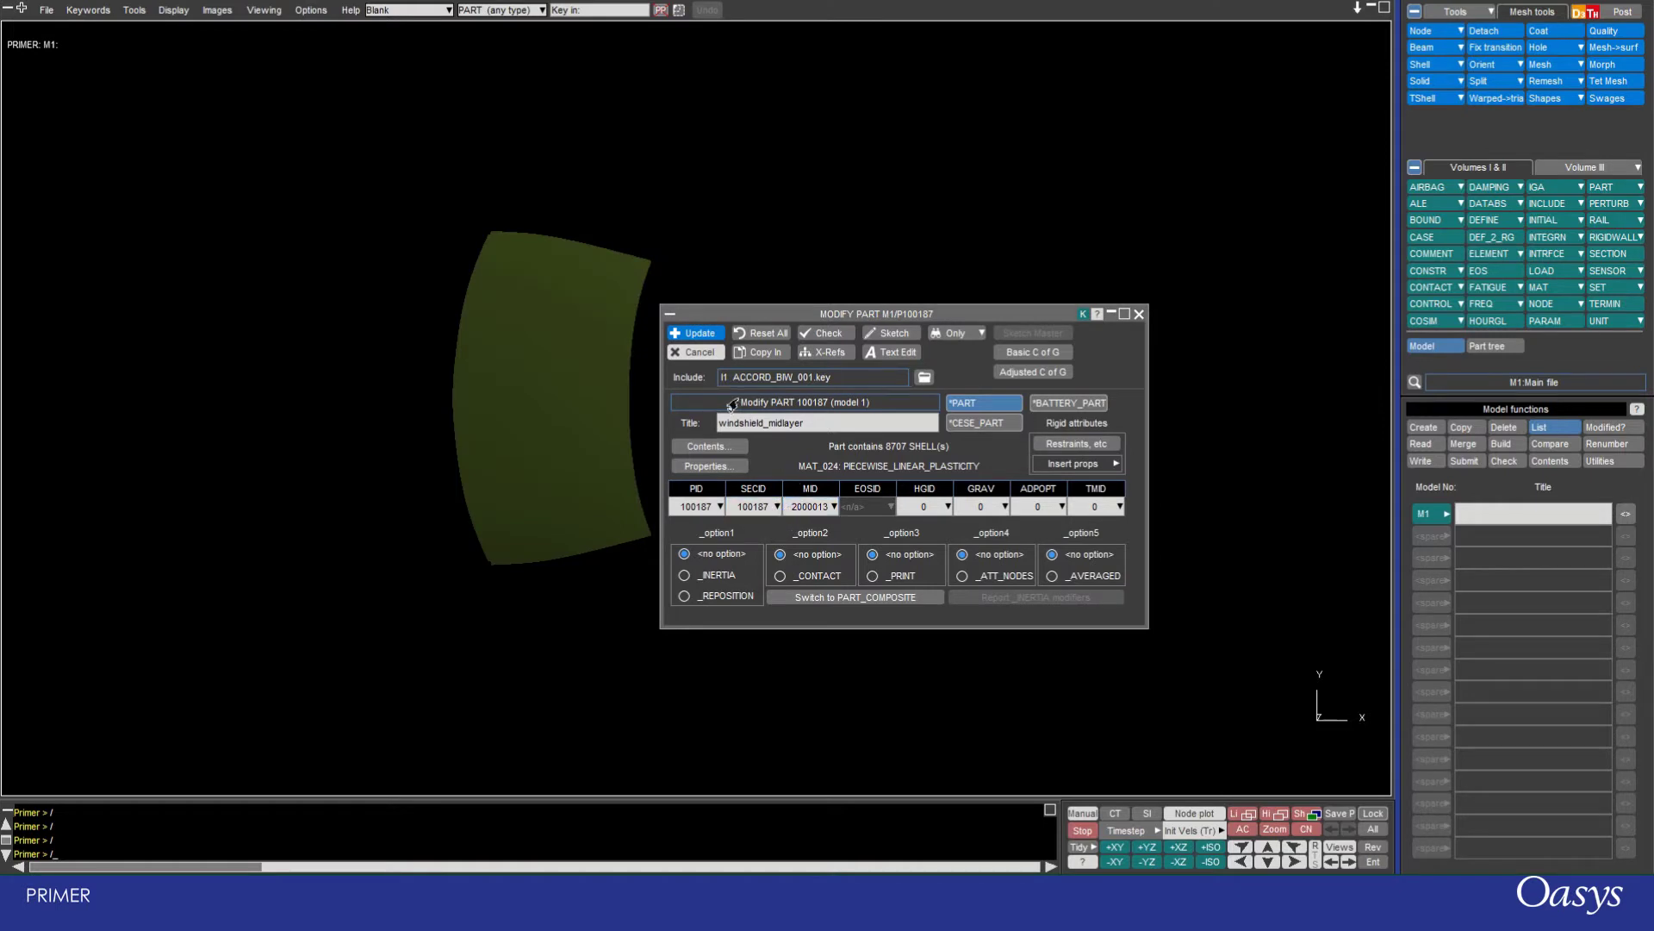
click(696, 353)
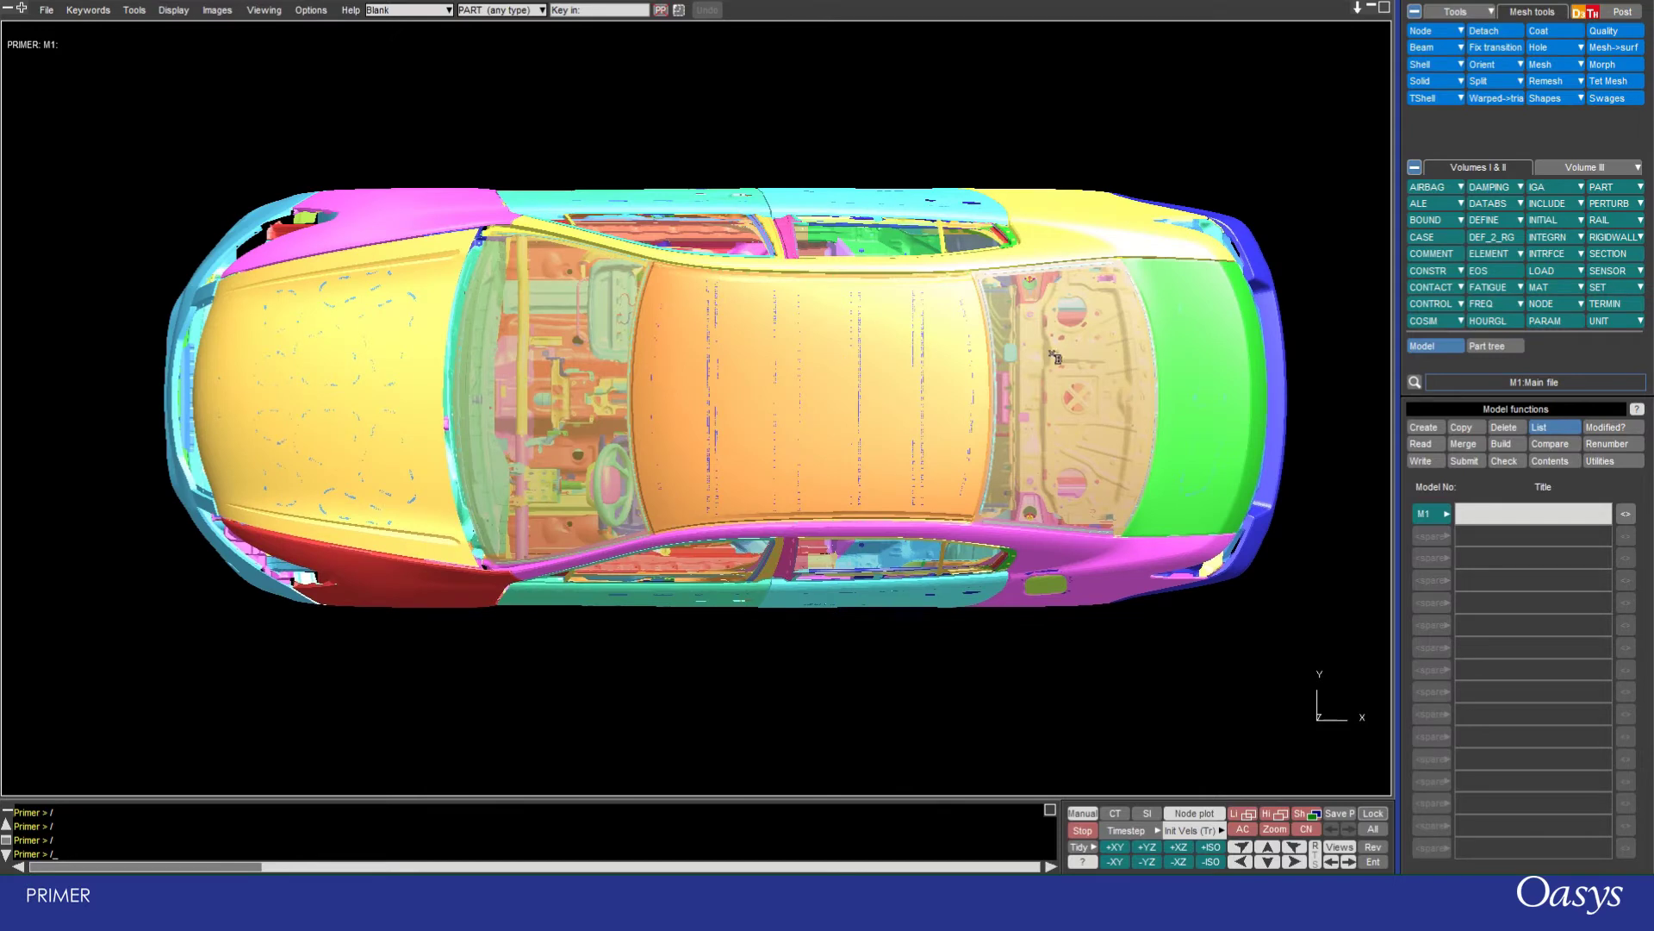
Use Quick Find '(16' to show only the ACCORD_RR_CHASSIS_001.key include
click(1414, 383)
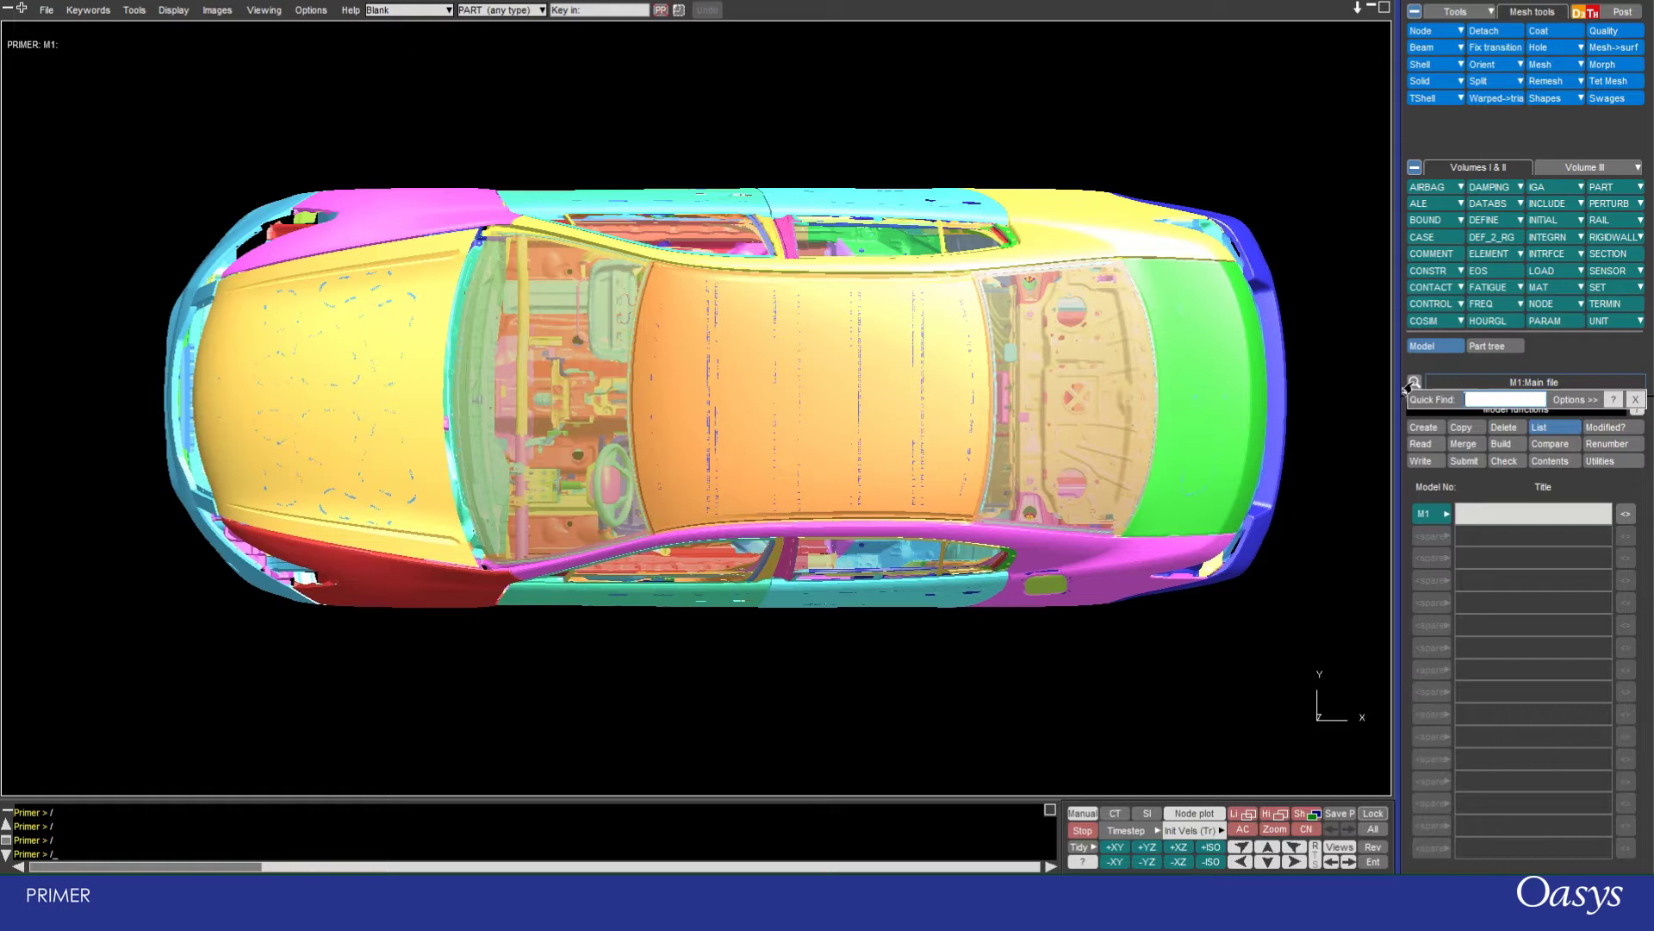
text(chass)
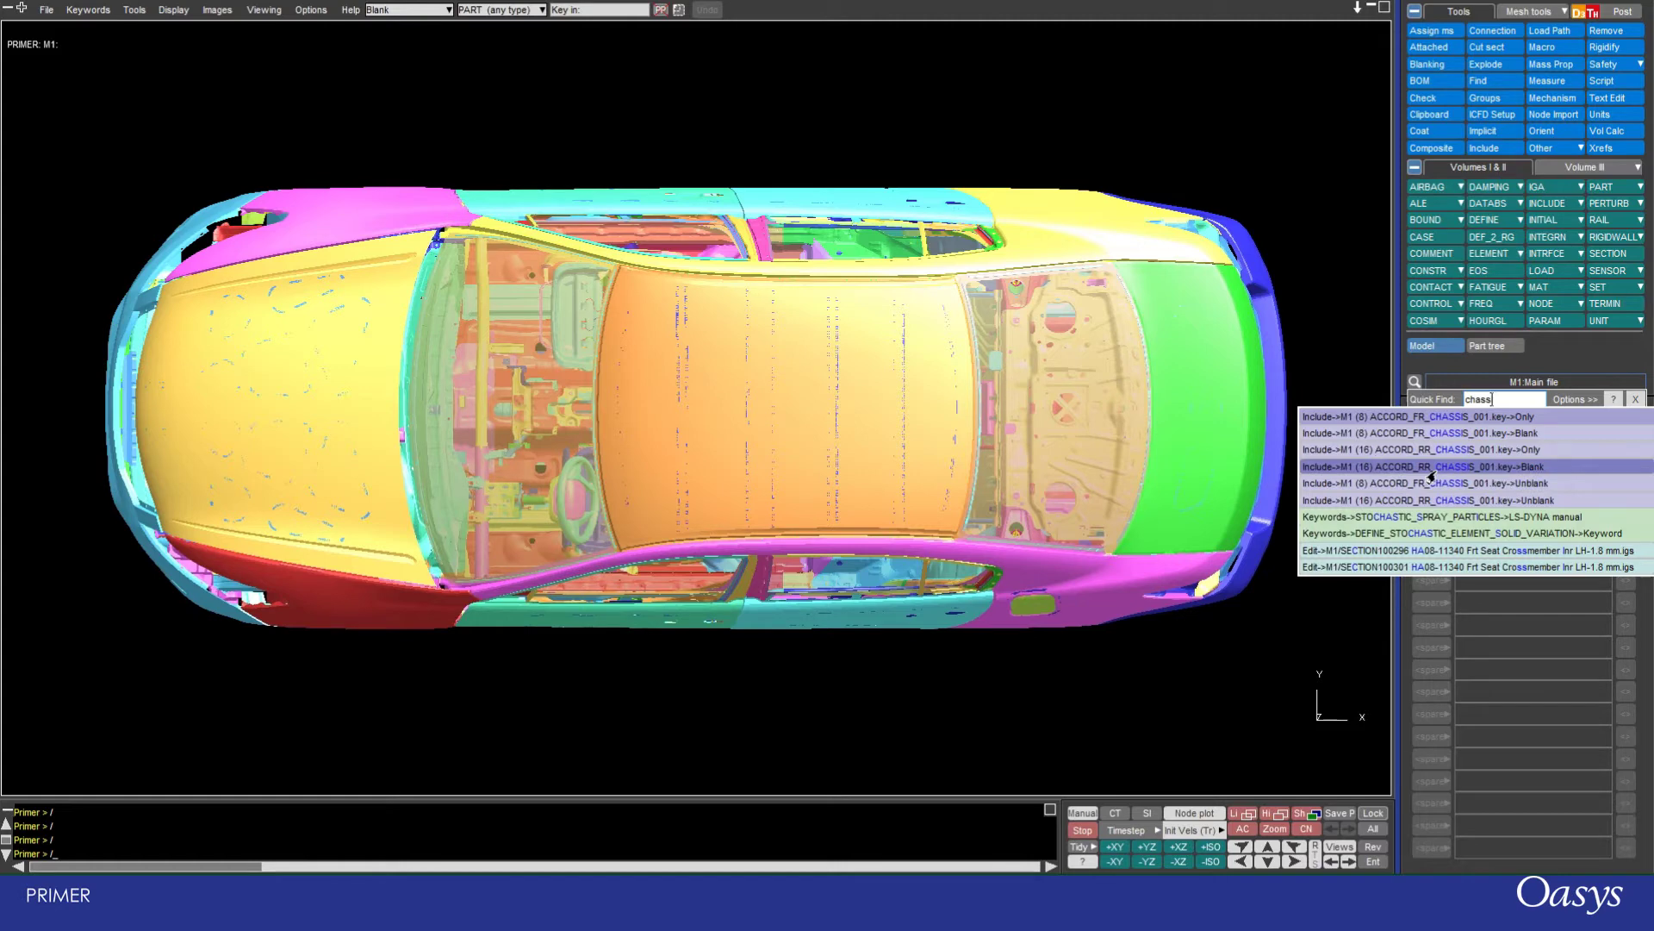
click(1428, 468)
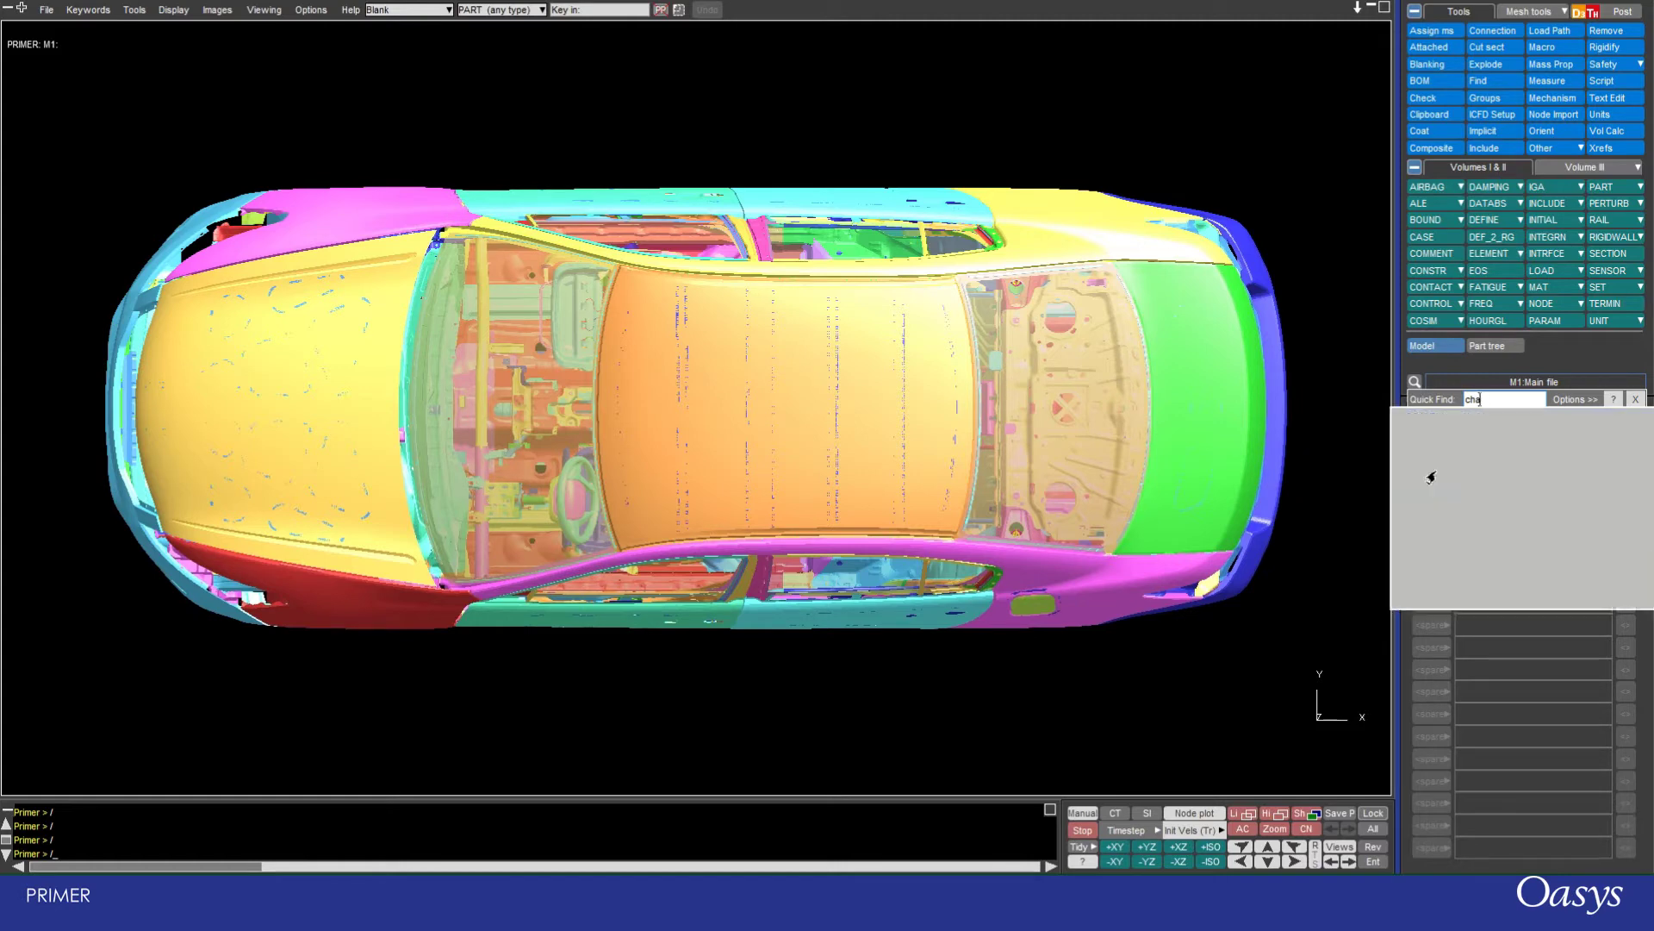
text((16)
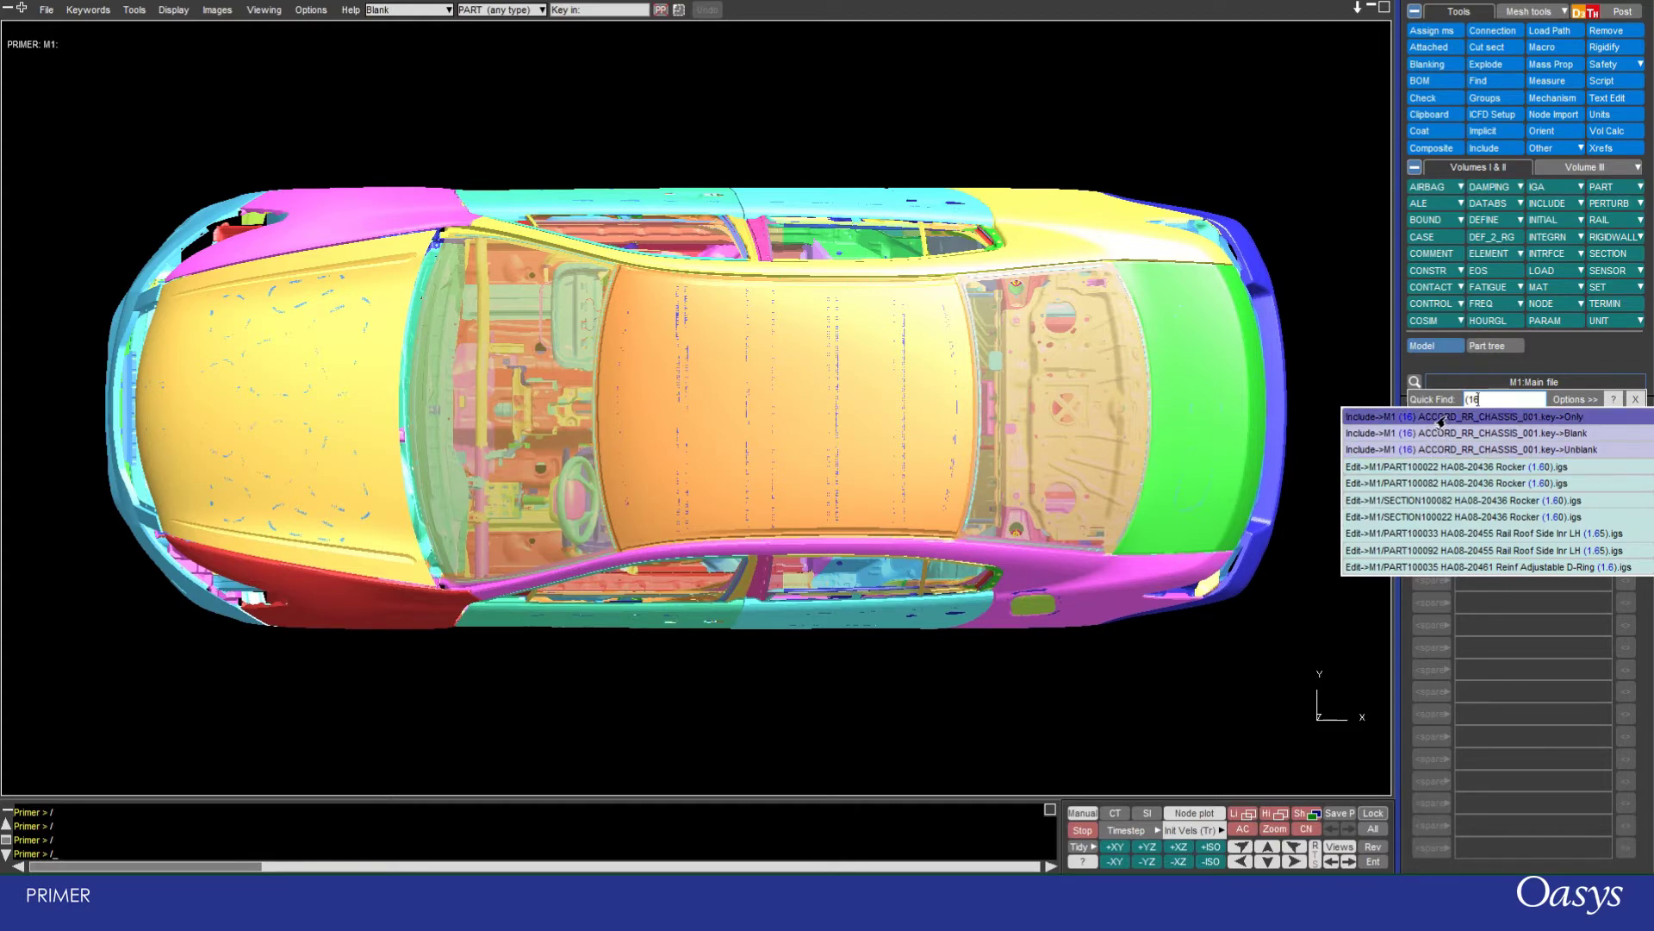
click(1441, 417)
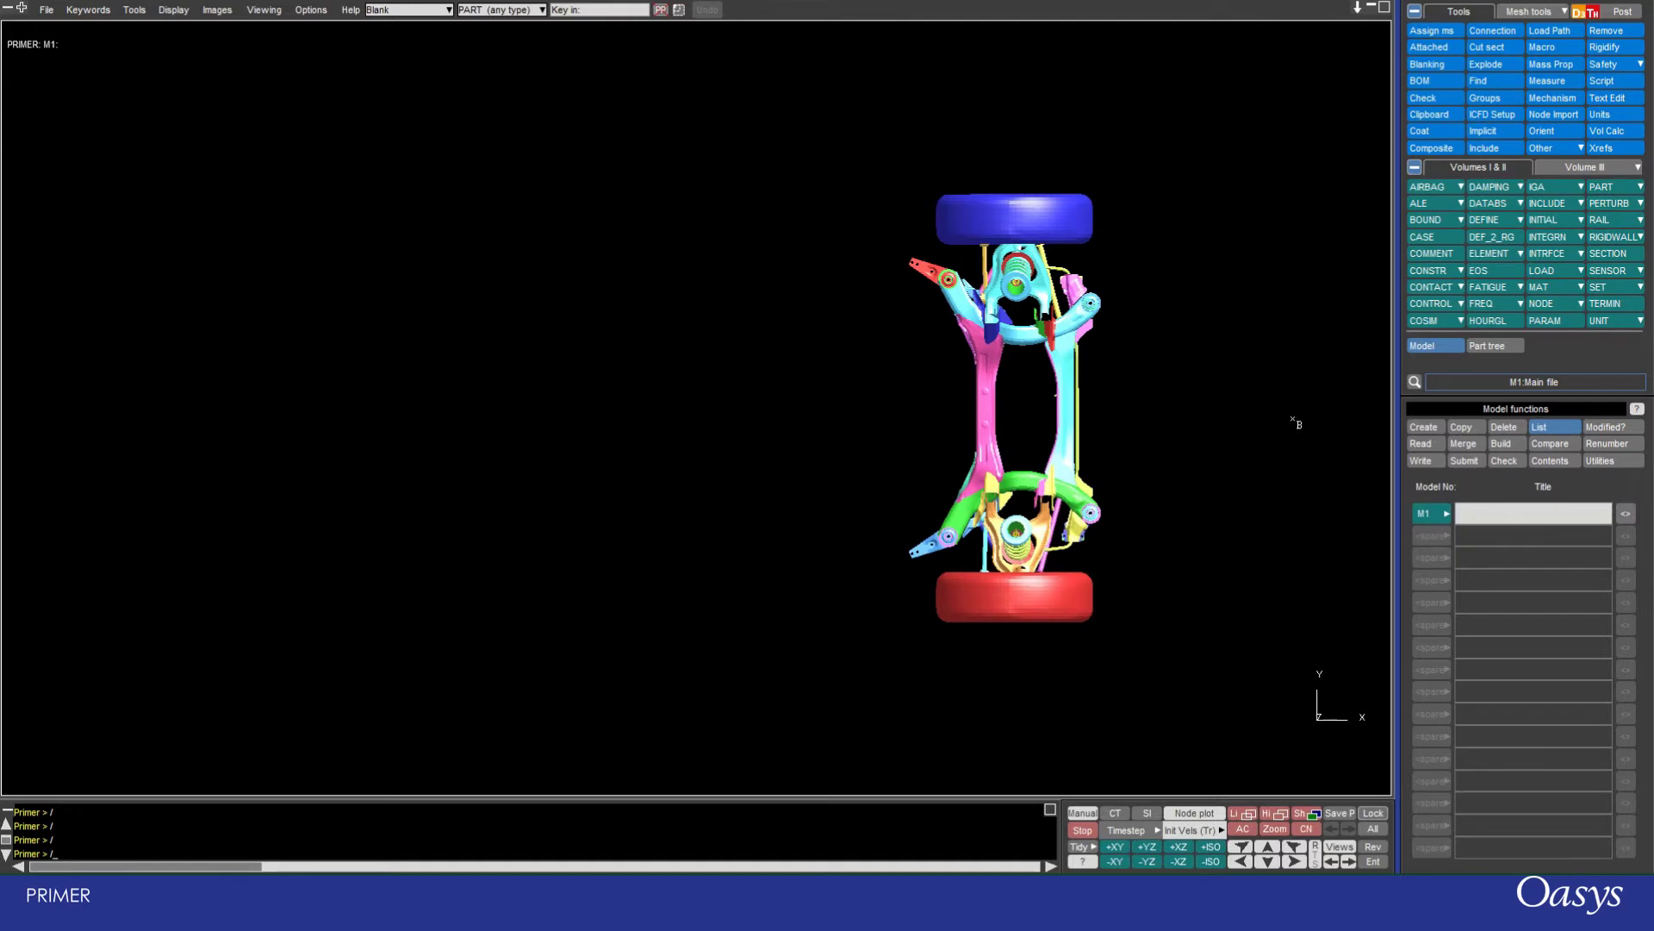
Search 'chass' and step through the Only, Blank and Unblank chassis include results
key(ctrl+f)
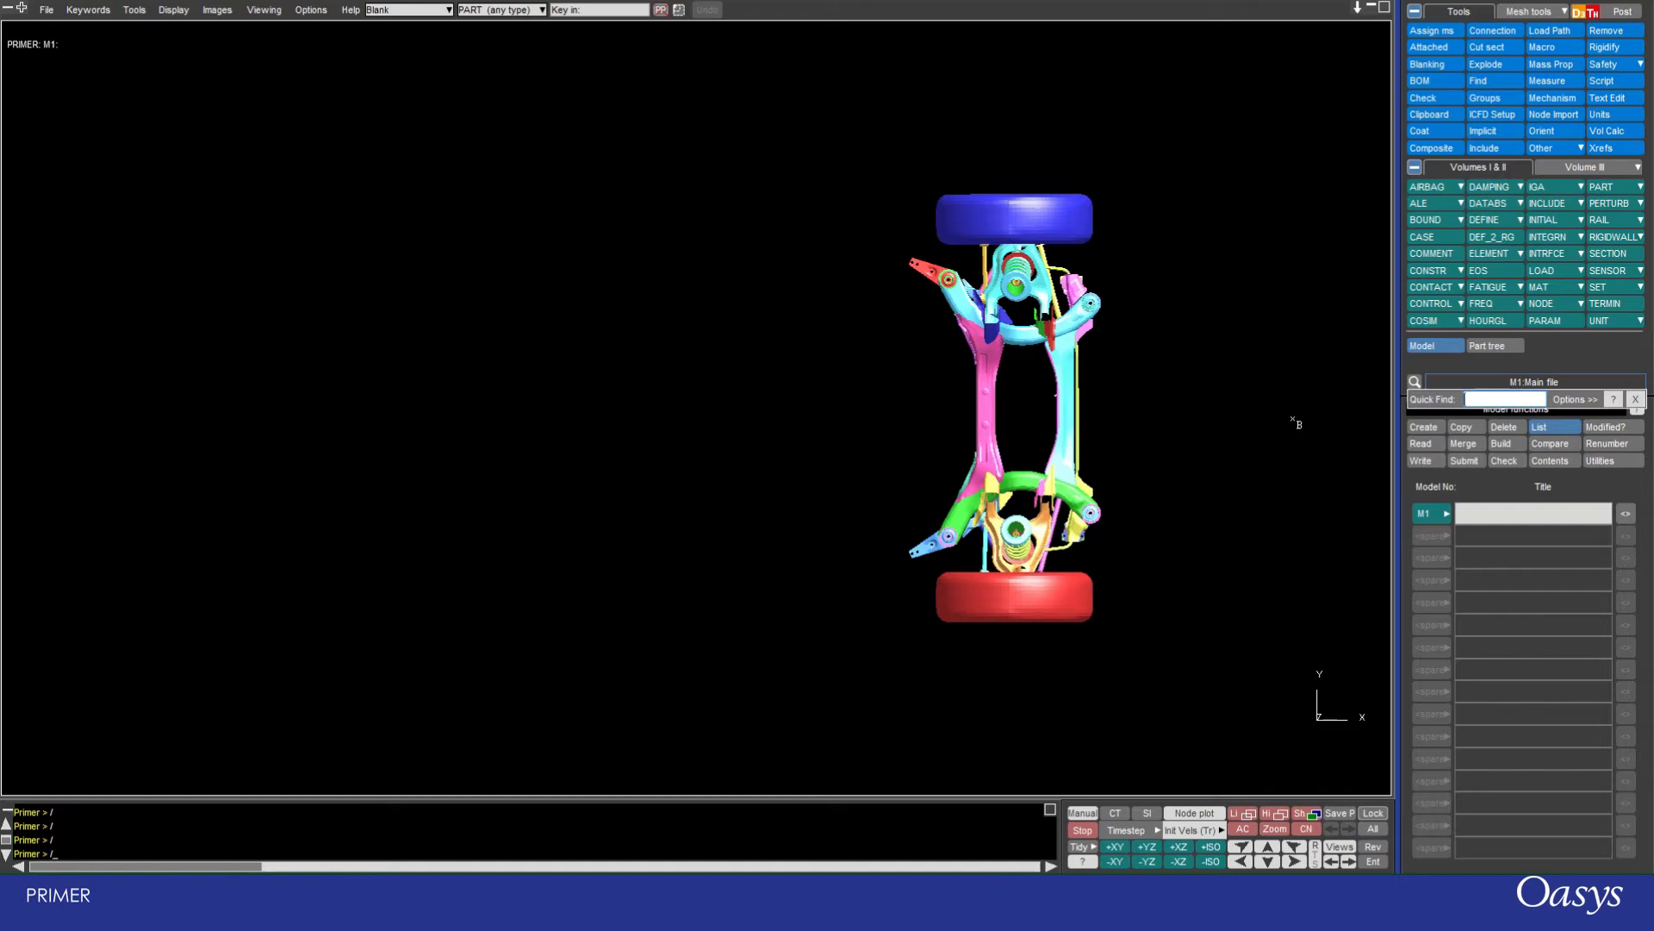
text(chass)
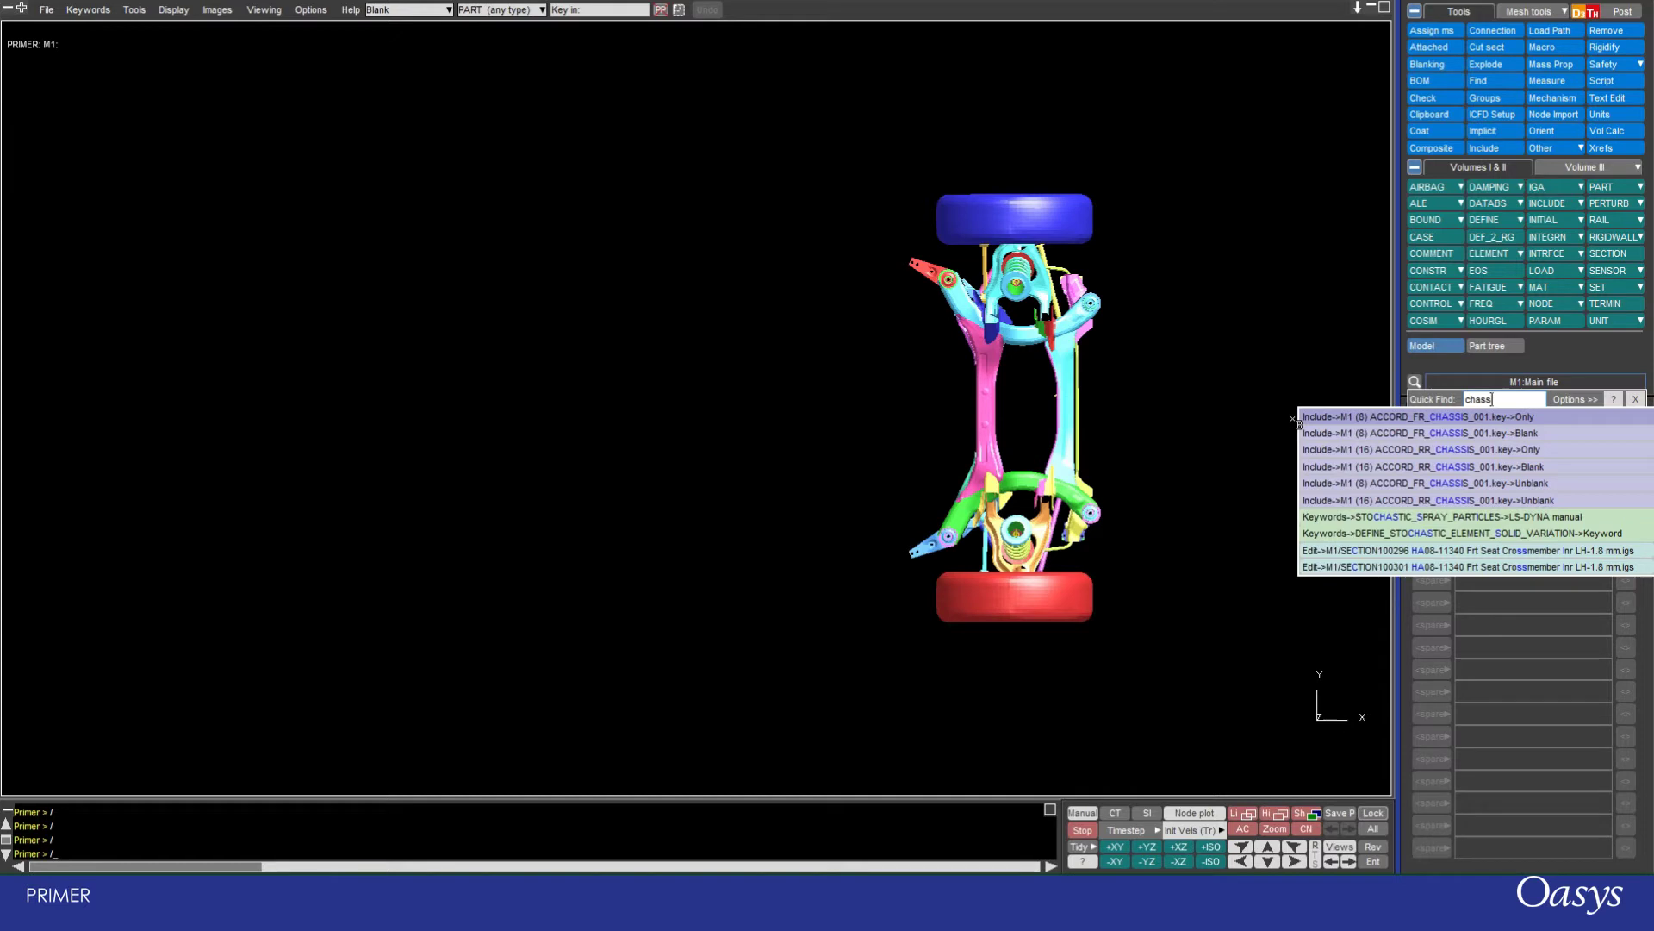
key(Down)
key(Down)
key(Down)
key(Down)
key(Down)
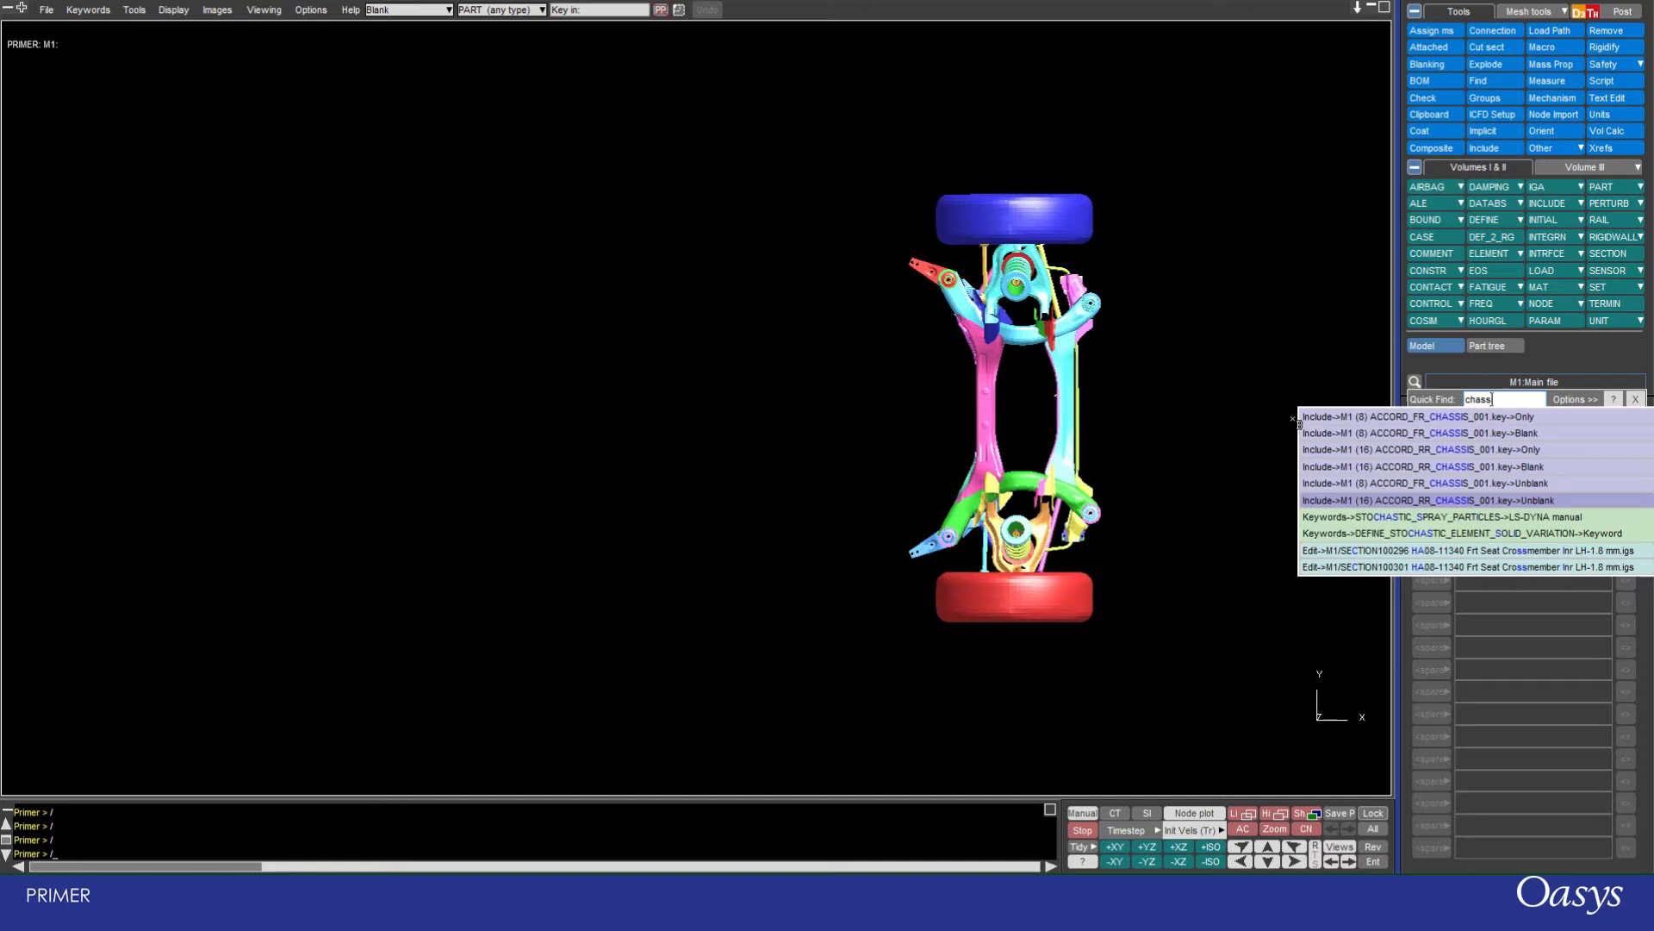
key(Down)
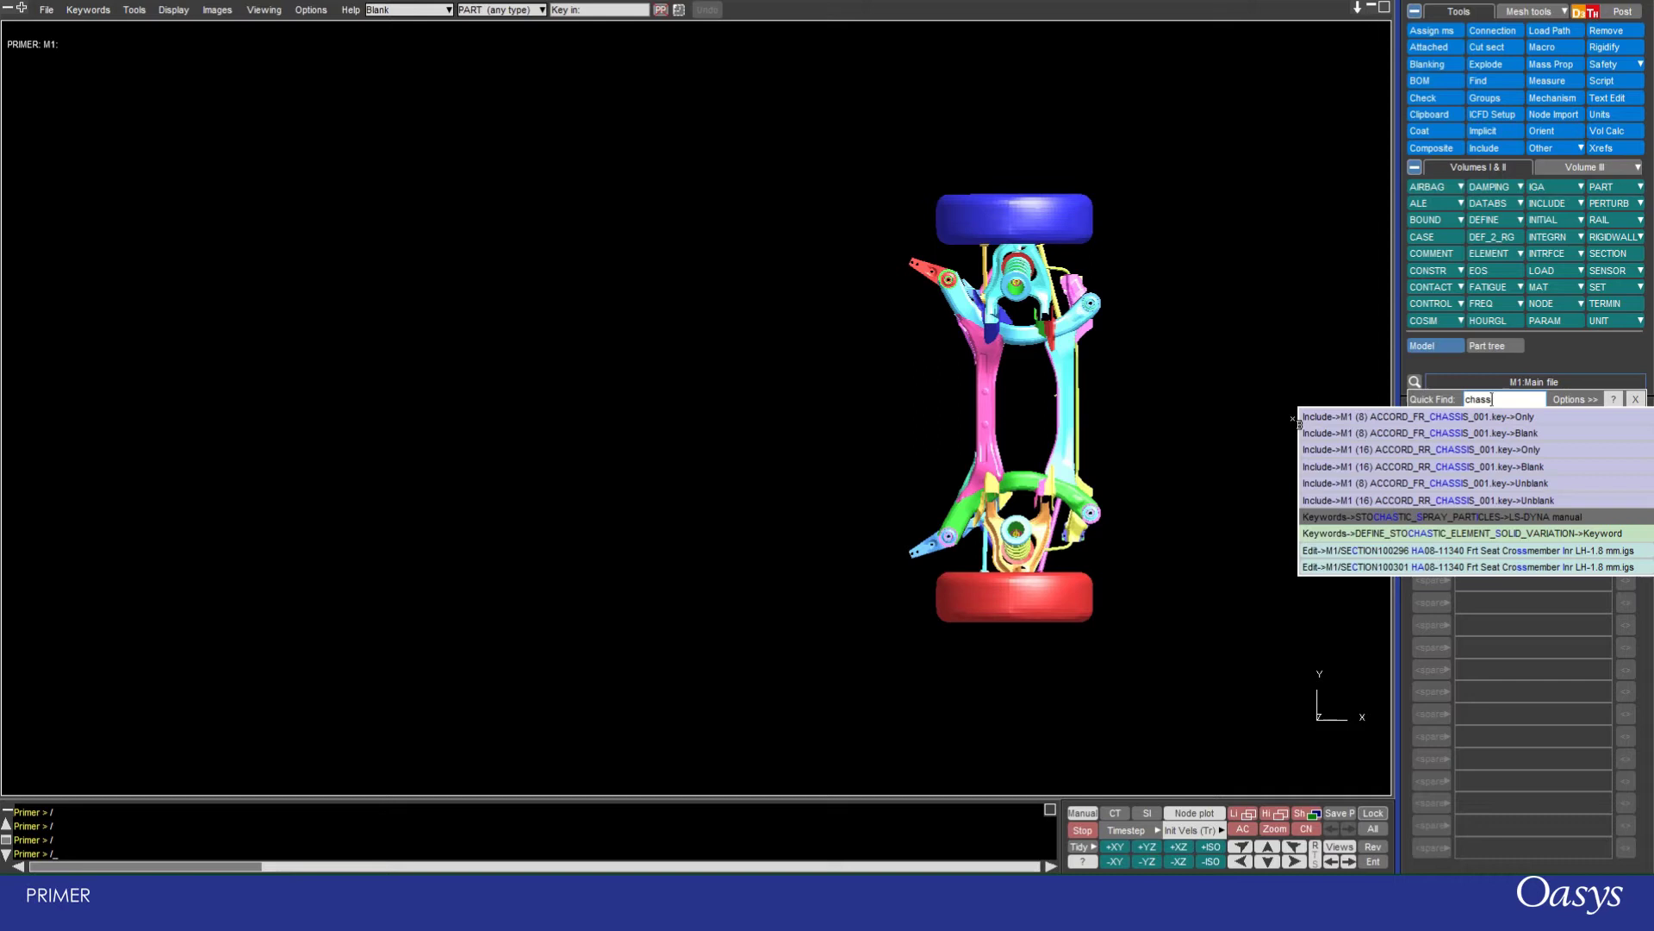
key(Down)
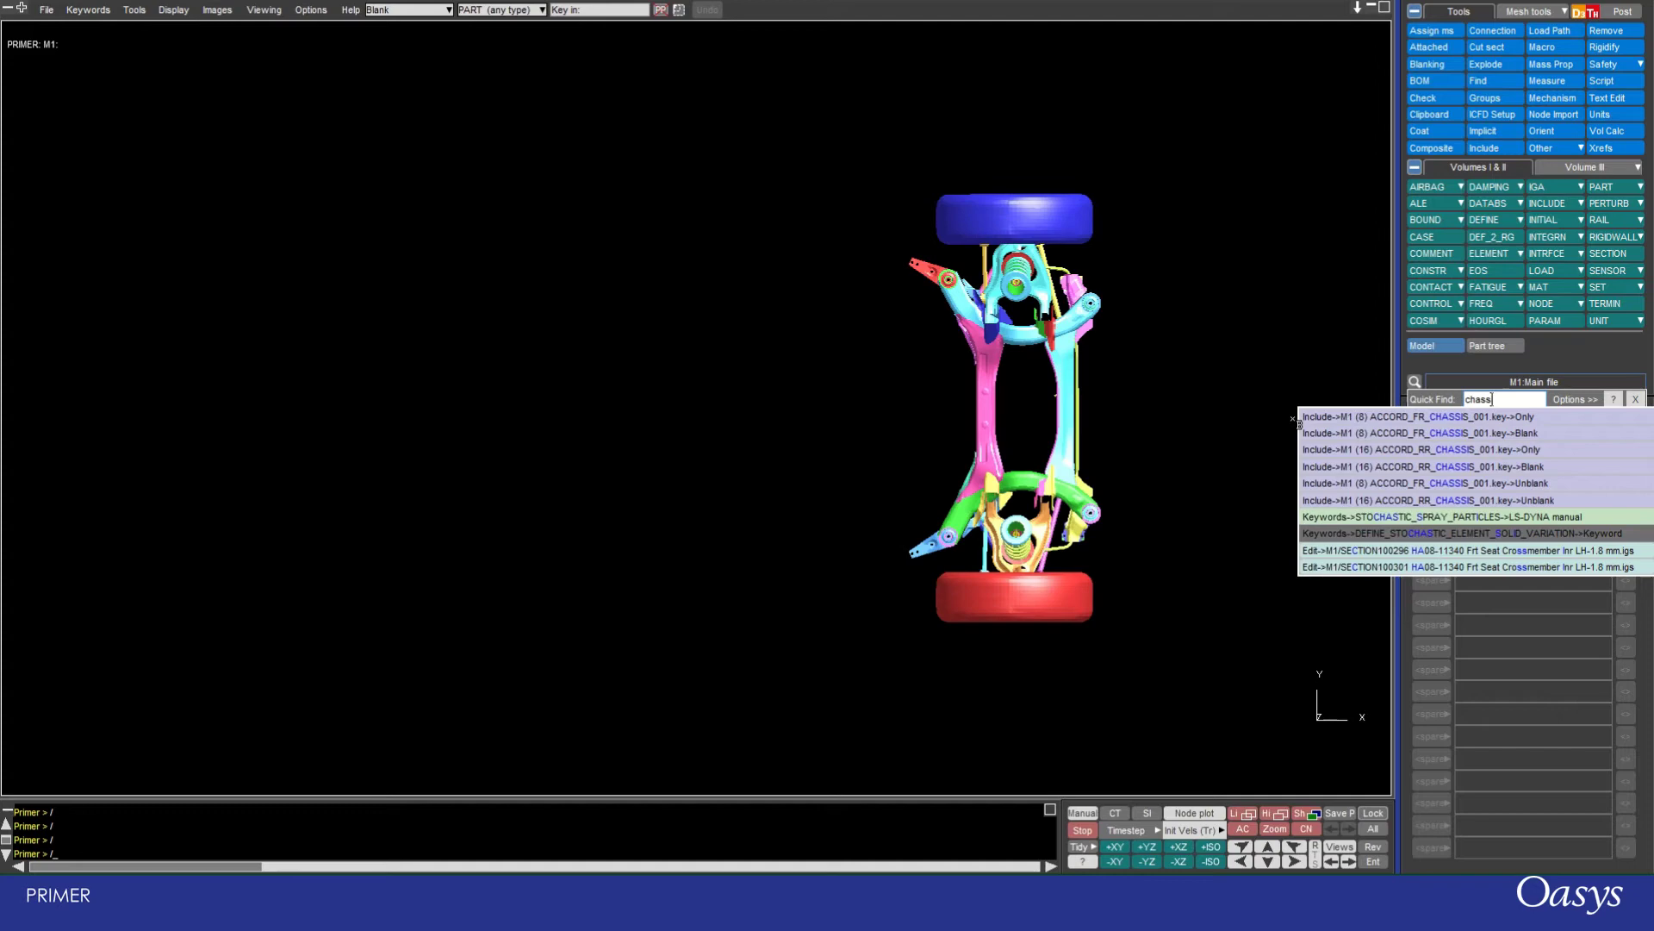
key(Down)
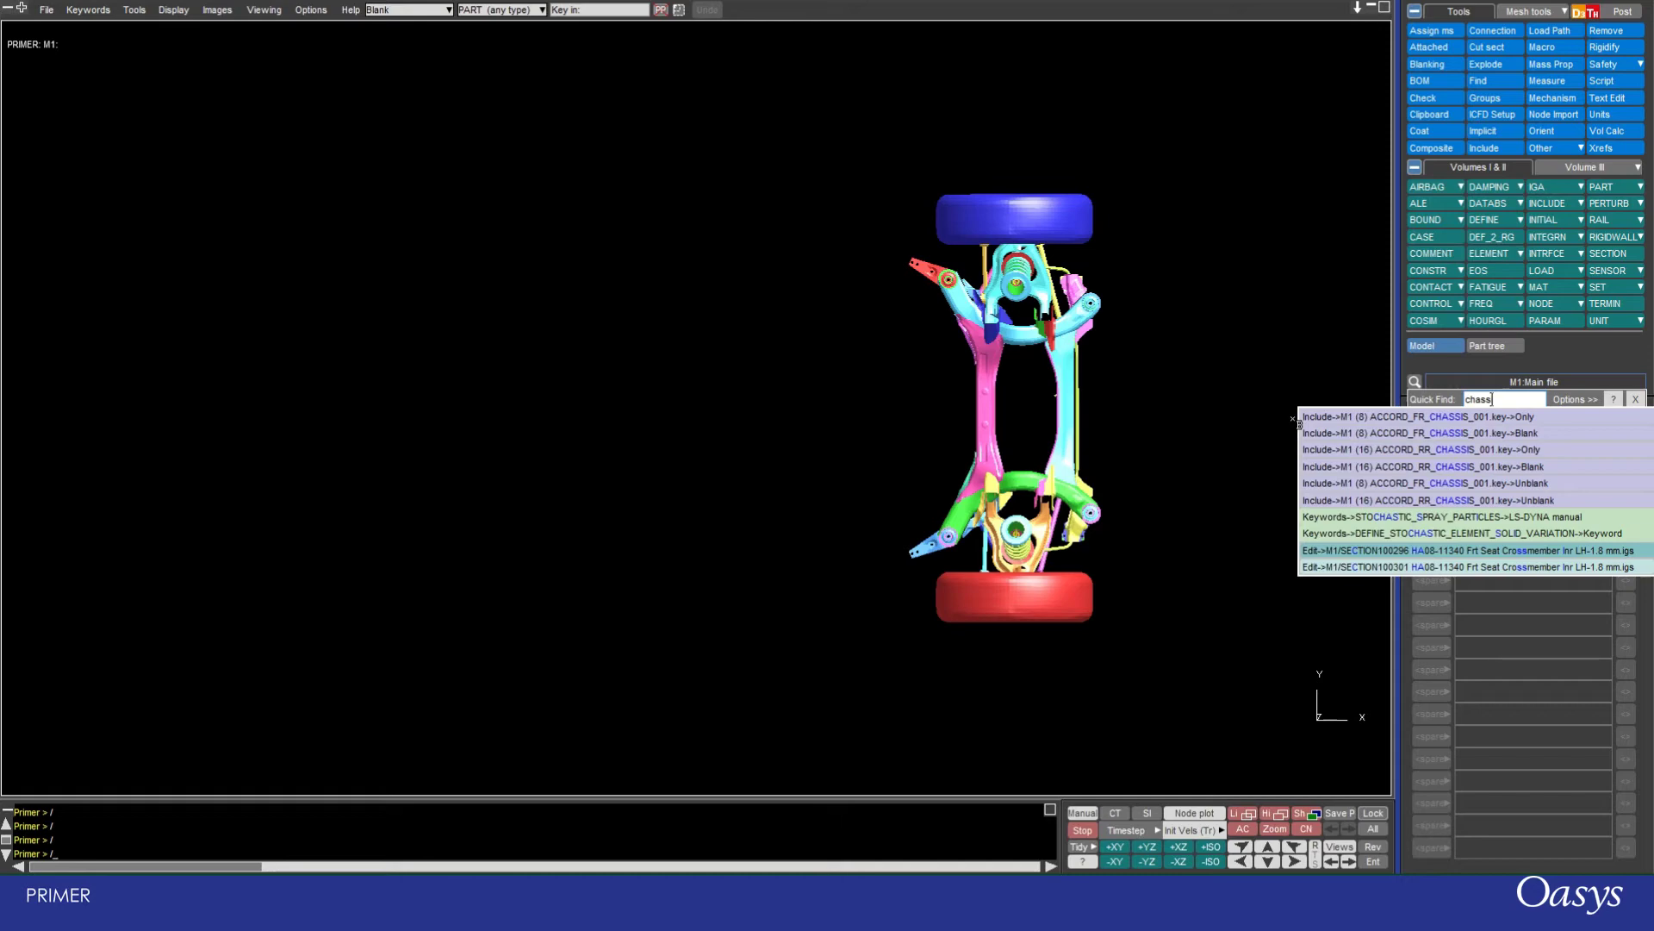
key(Up)
key(Up)
key(Up)
key(Up)
key(Up)
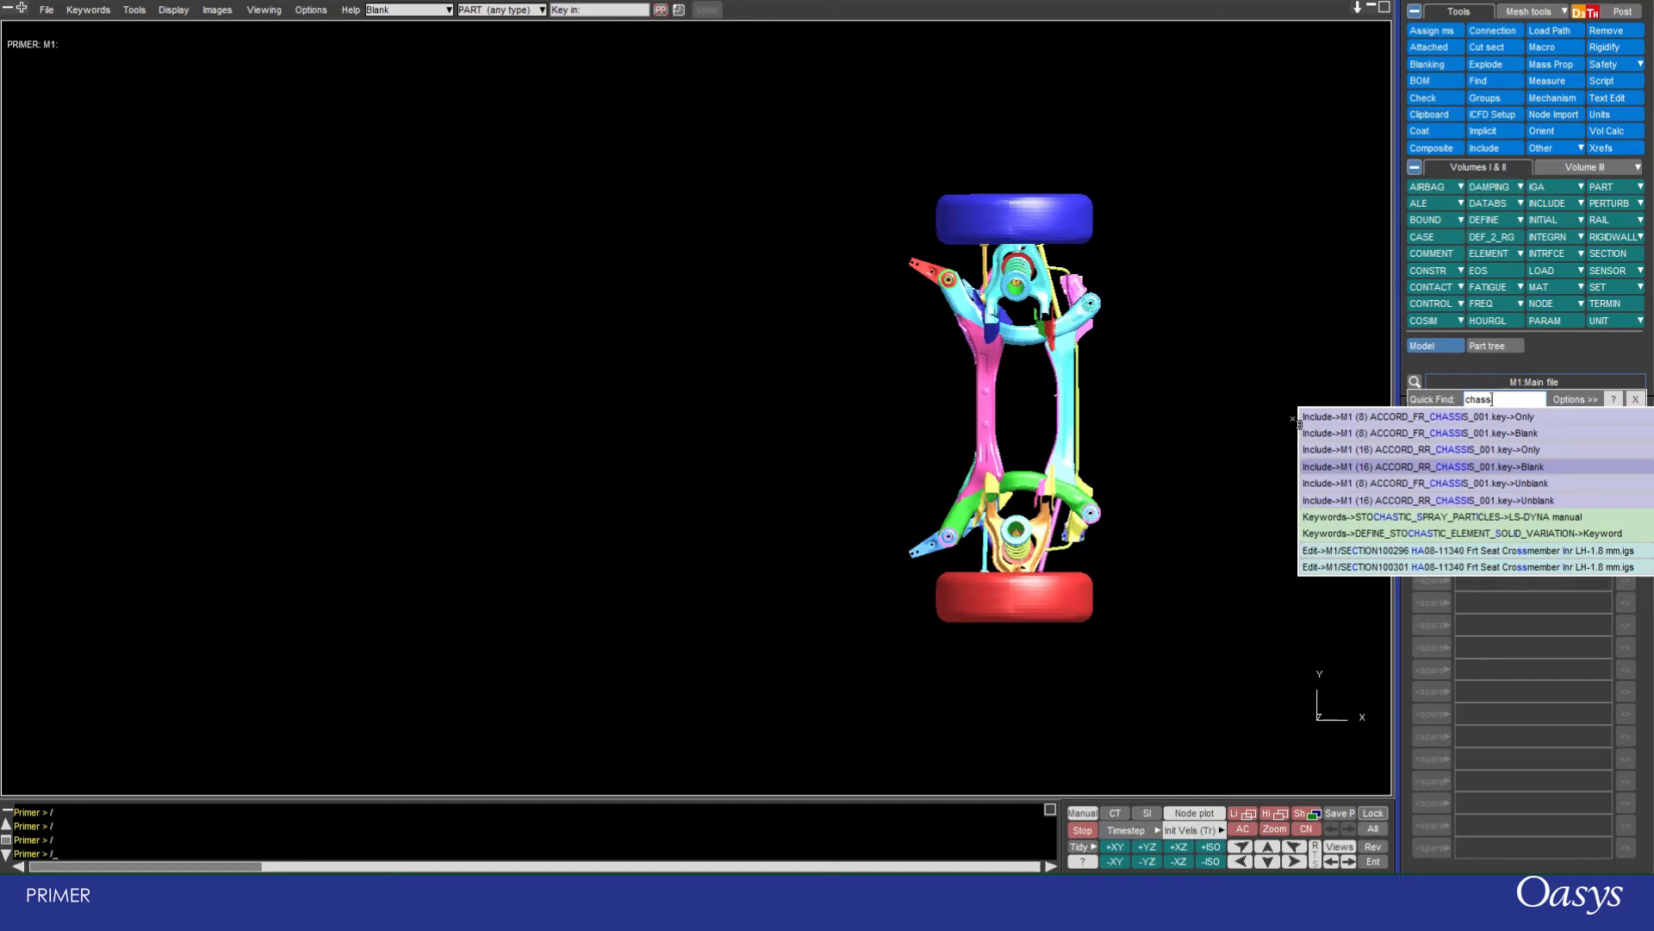
Refine the search to 'chassi fr' and unblank the ACCORD_FR_CHASSIS_001.key include
text(i fr)
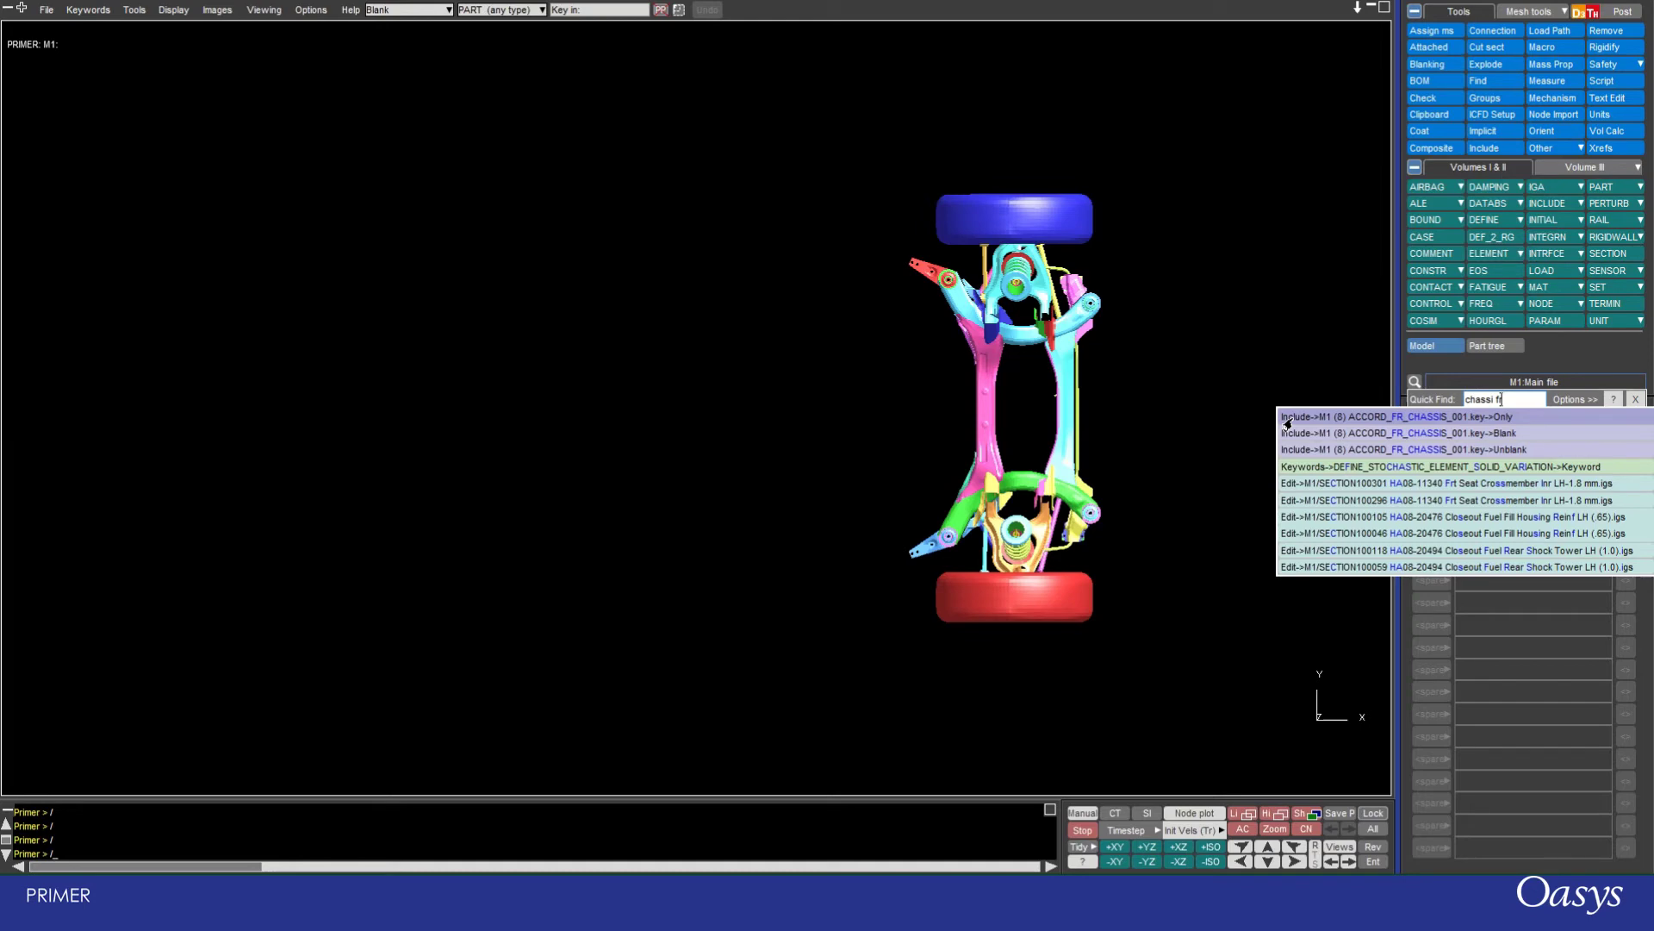
key(Down)
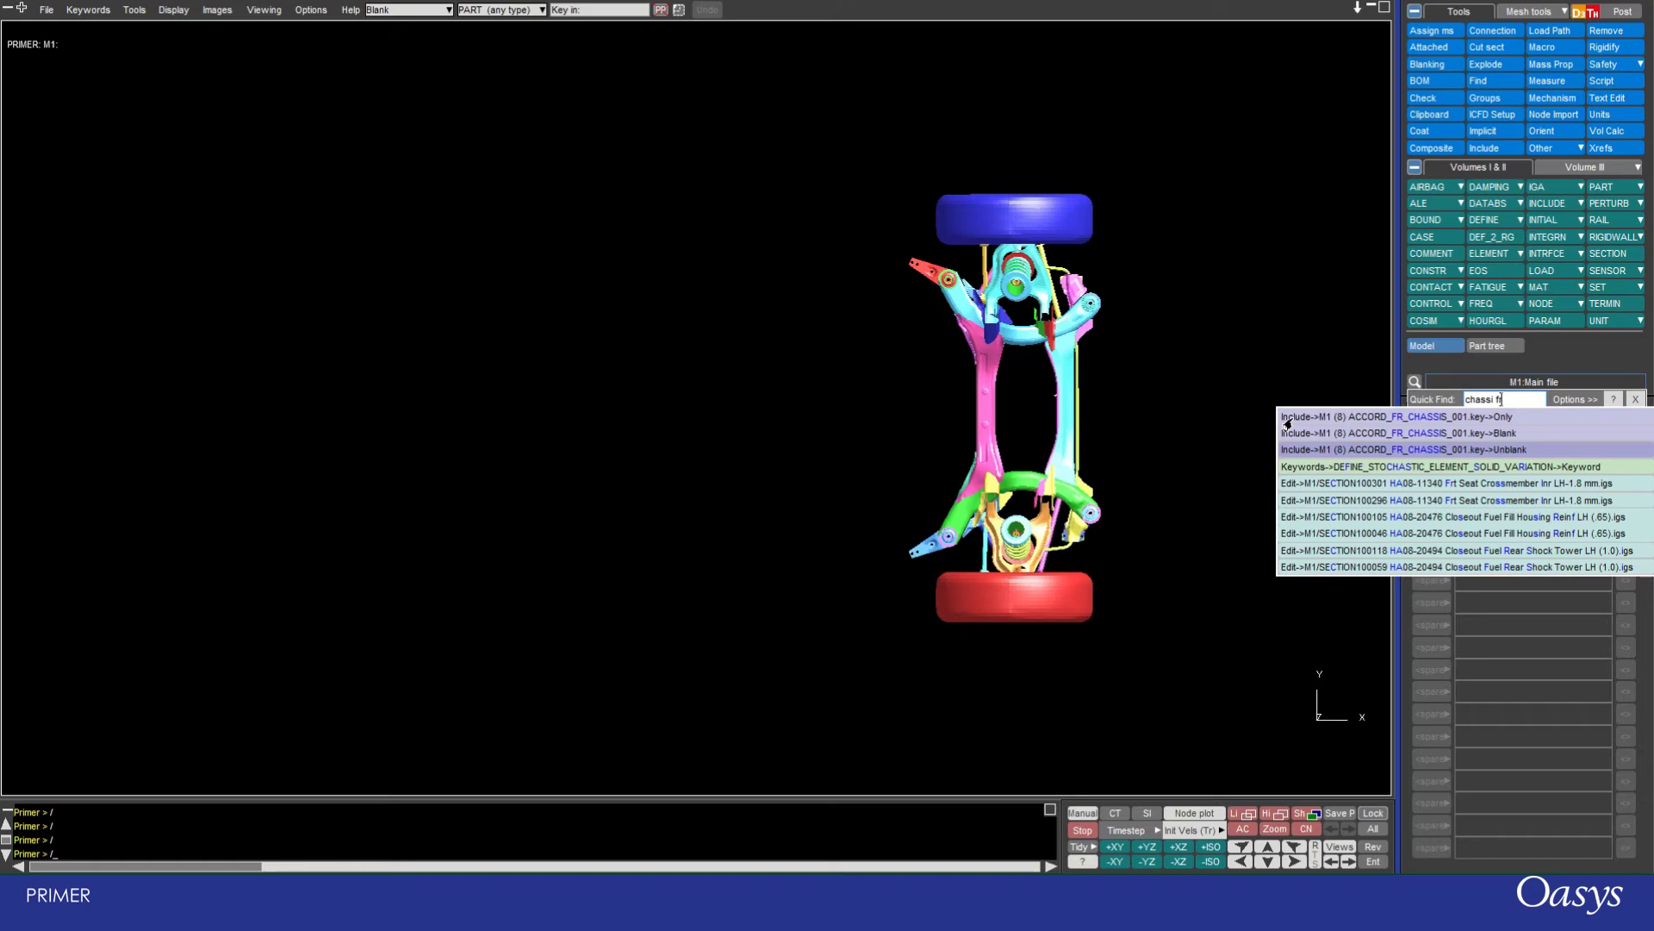
key(Return)
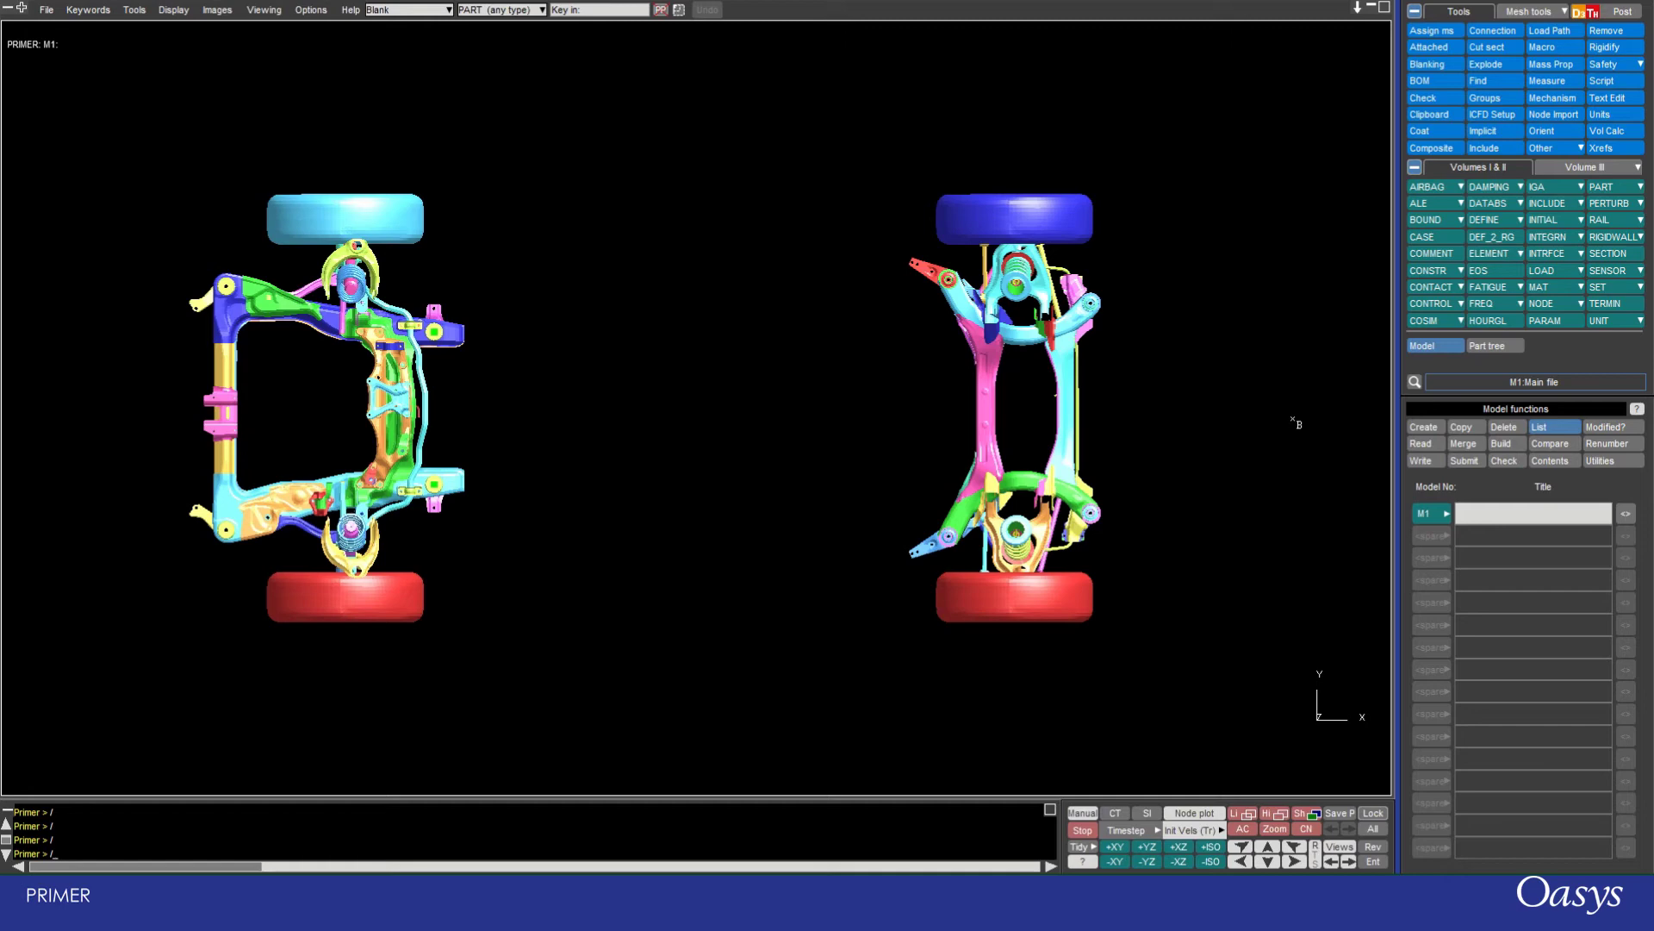
Open the Mesh Tools Detach tool via a 'det' search, then search 'det' again
key(ctrl+f)
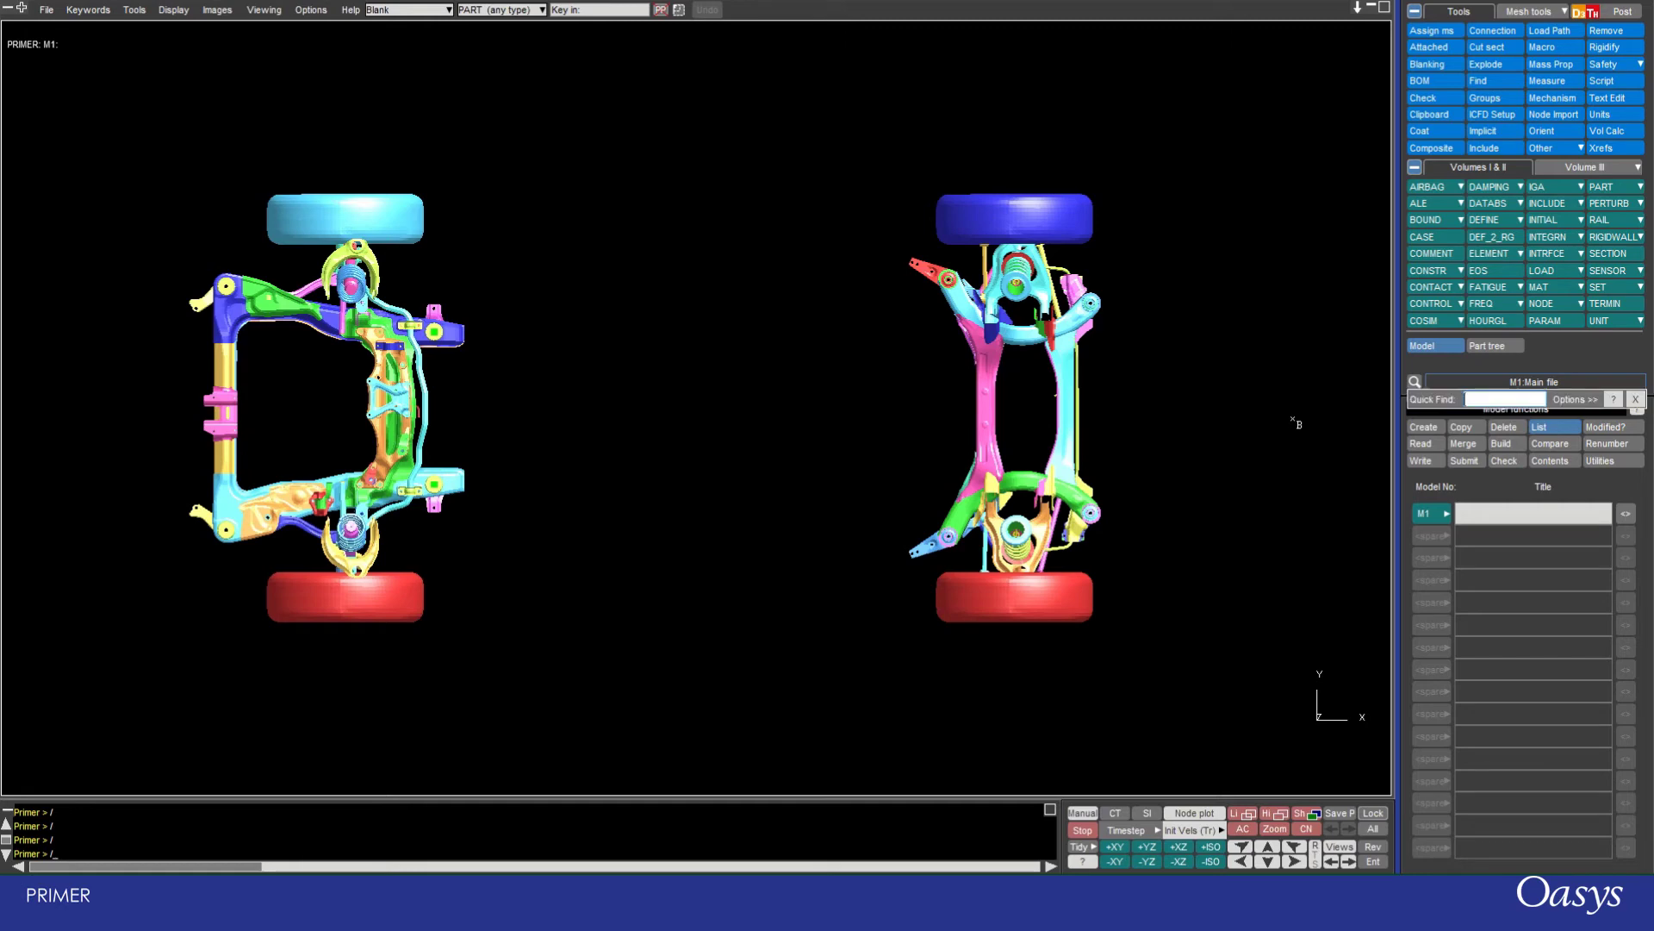
text(det)
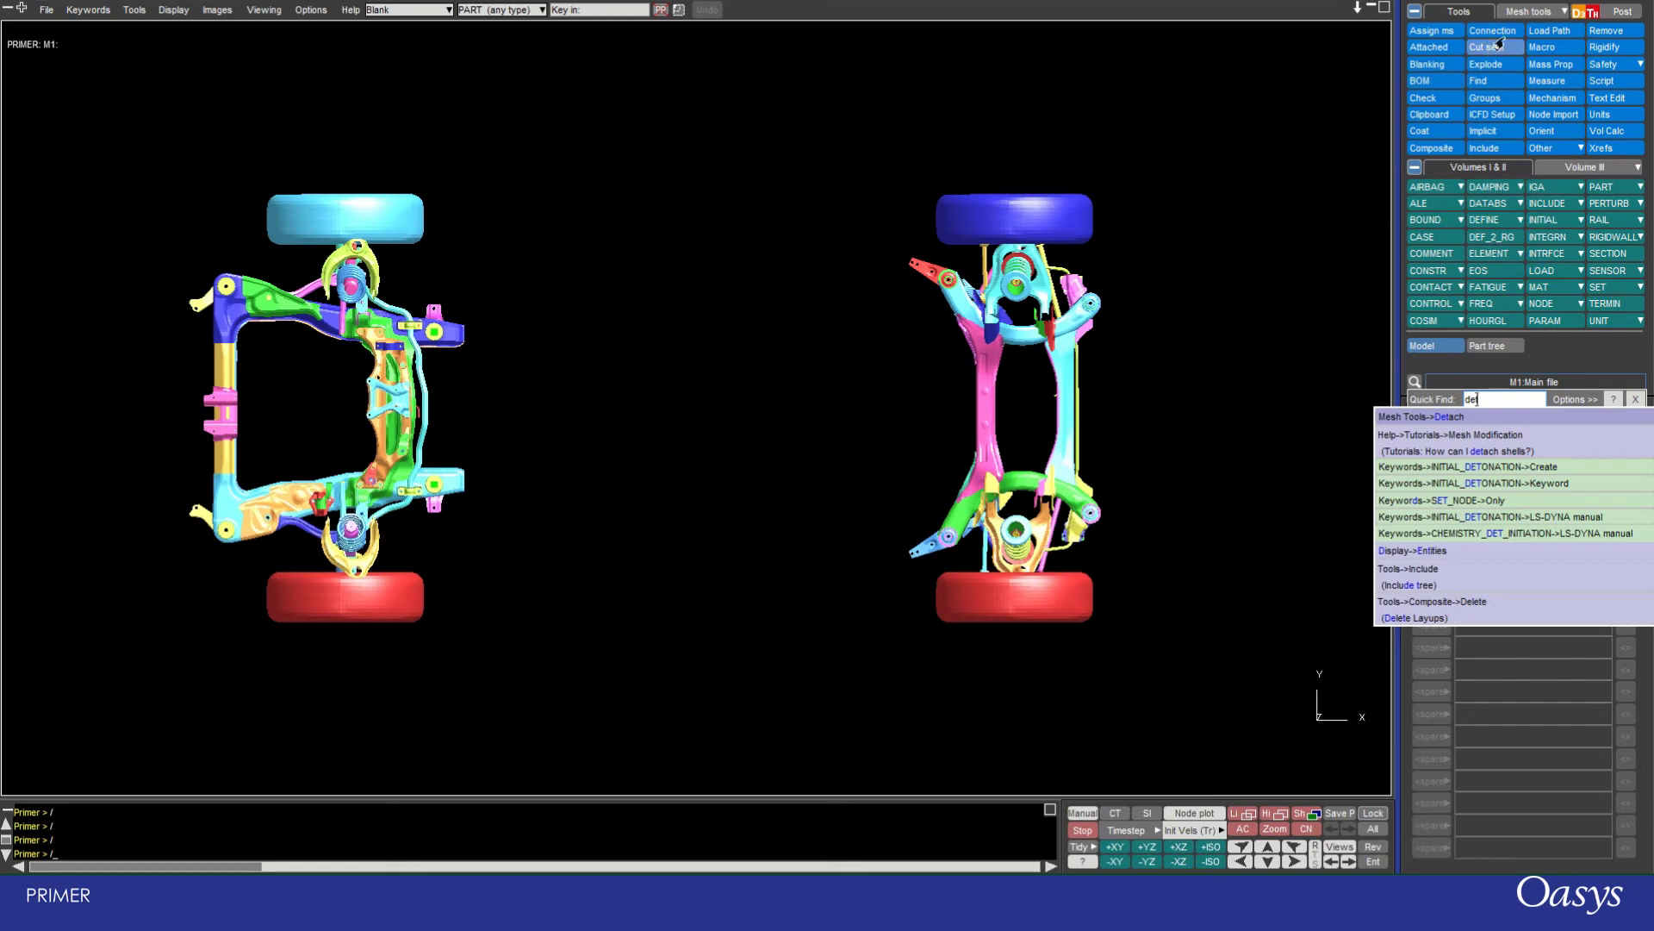
click(1507, 15)
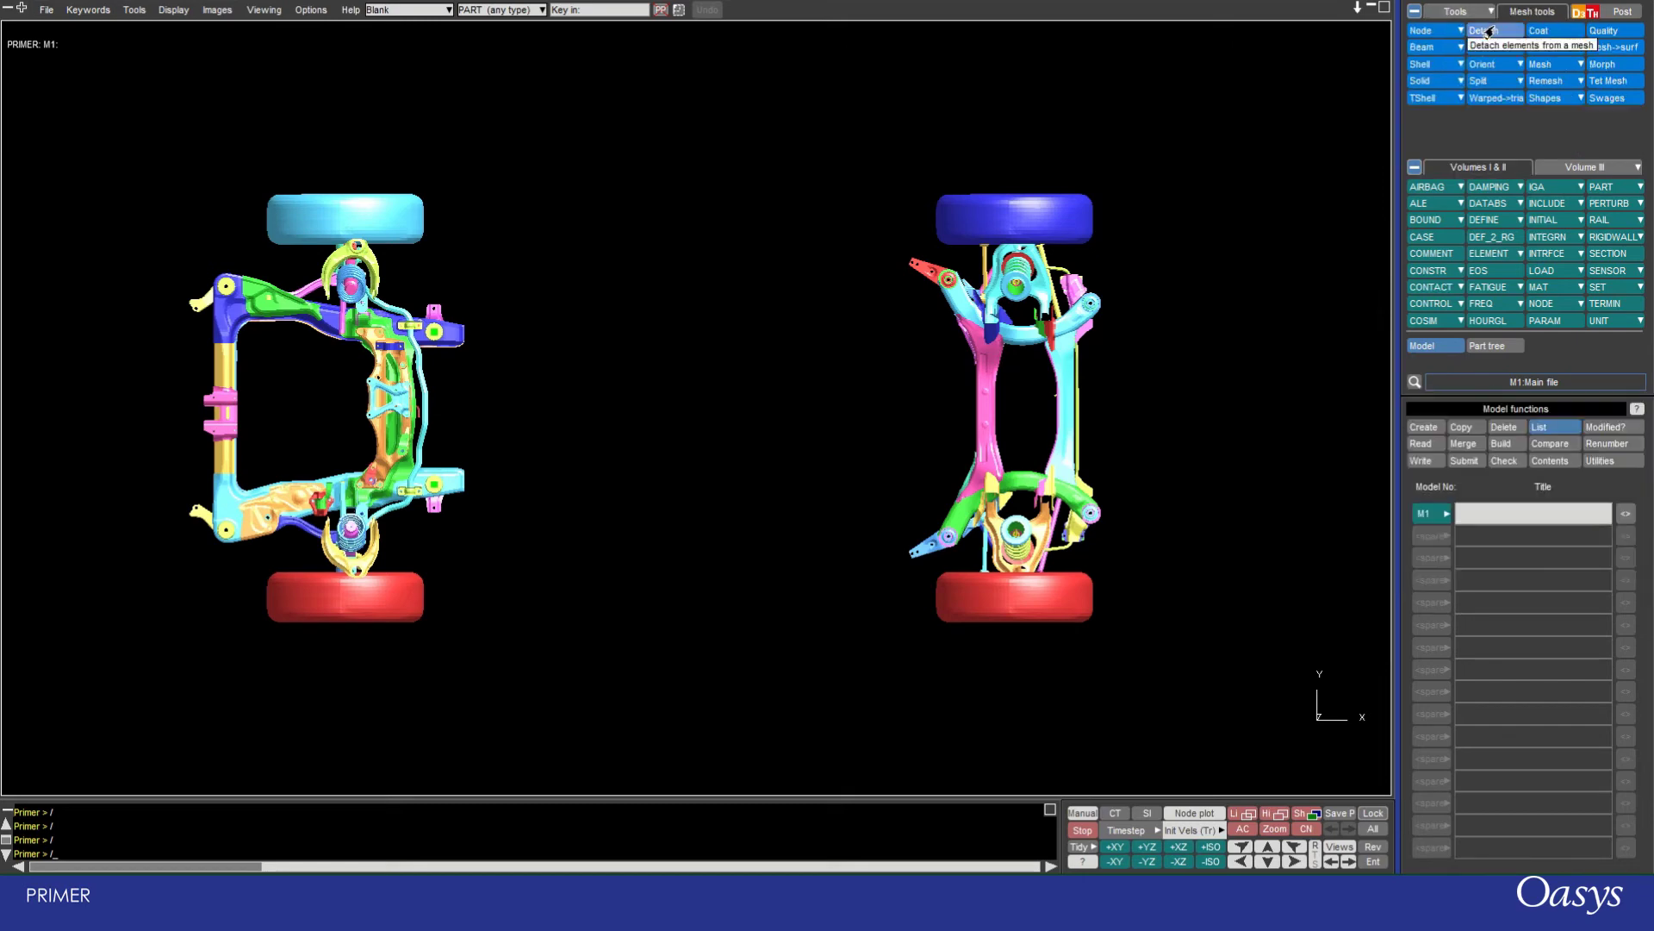
click(1416, 381)
text(det)
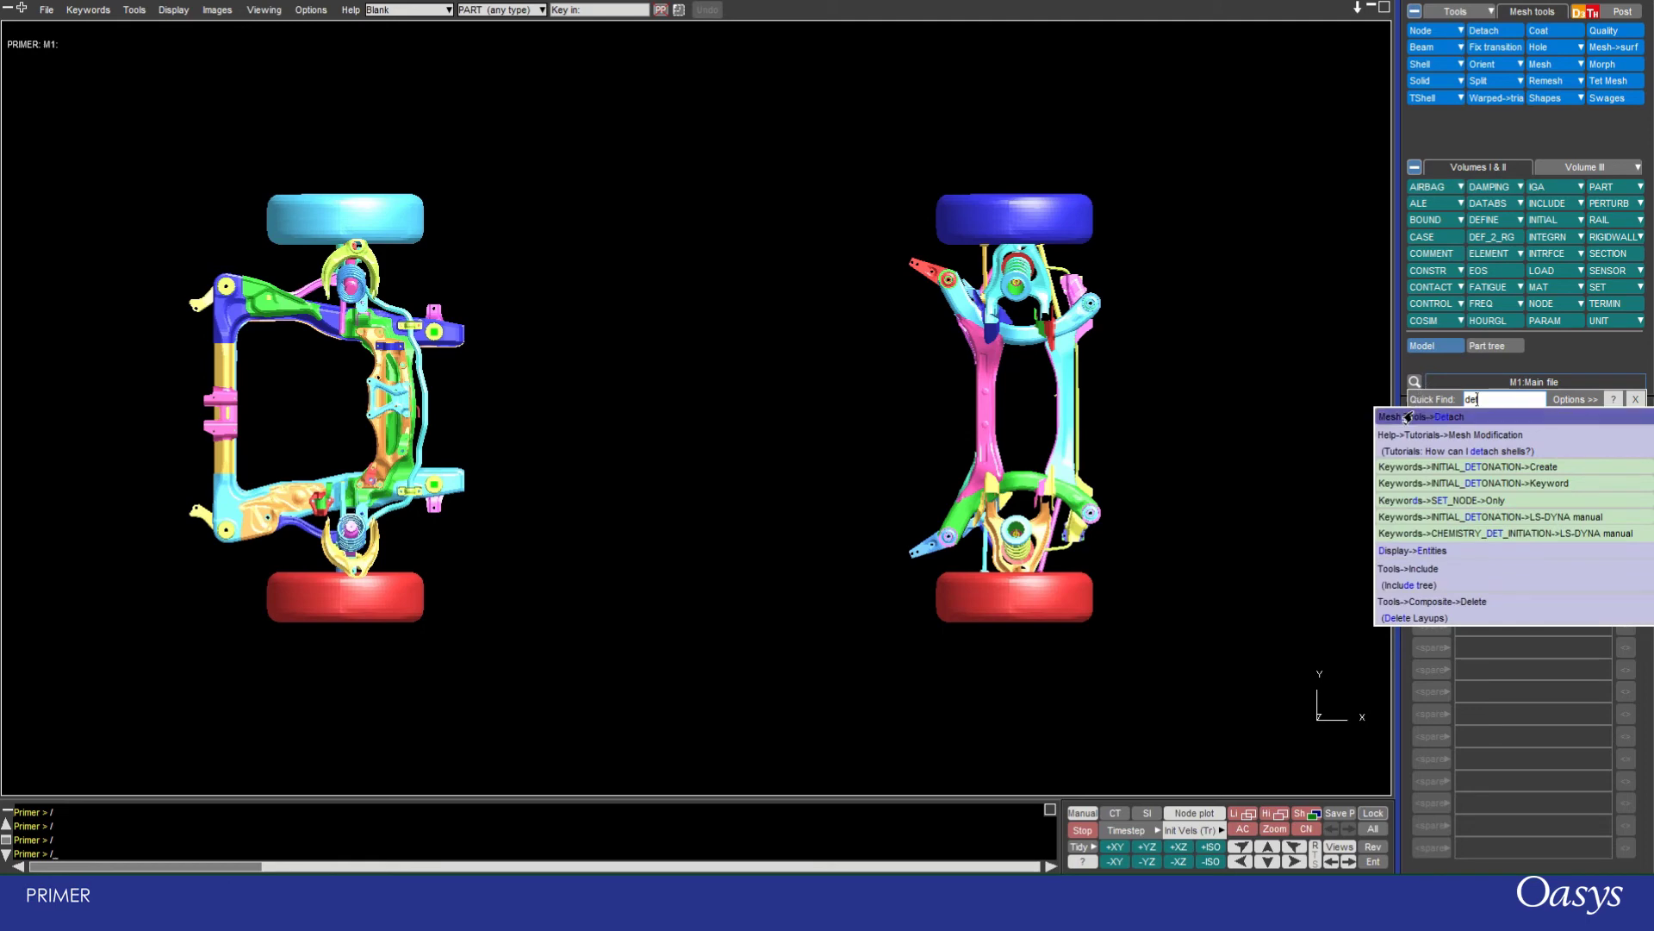
click(1413, 419)
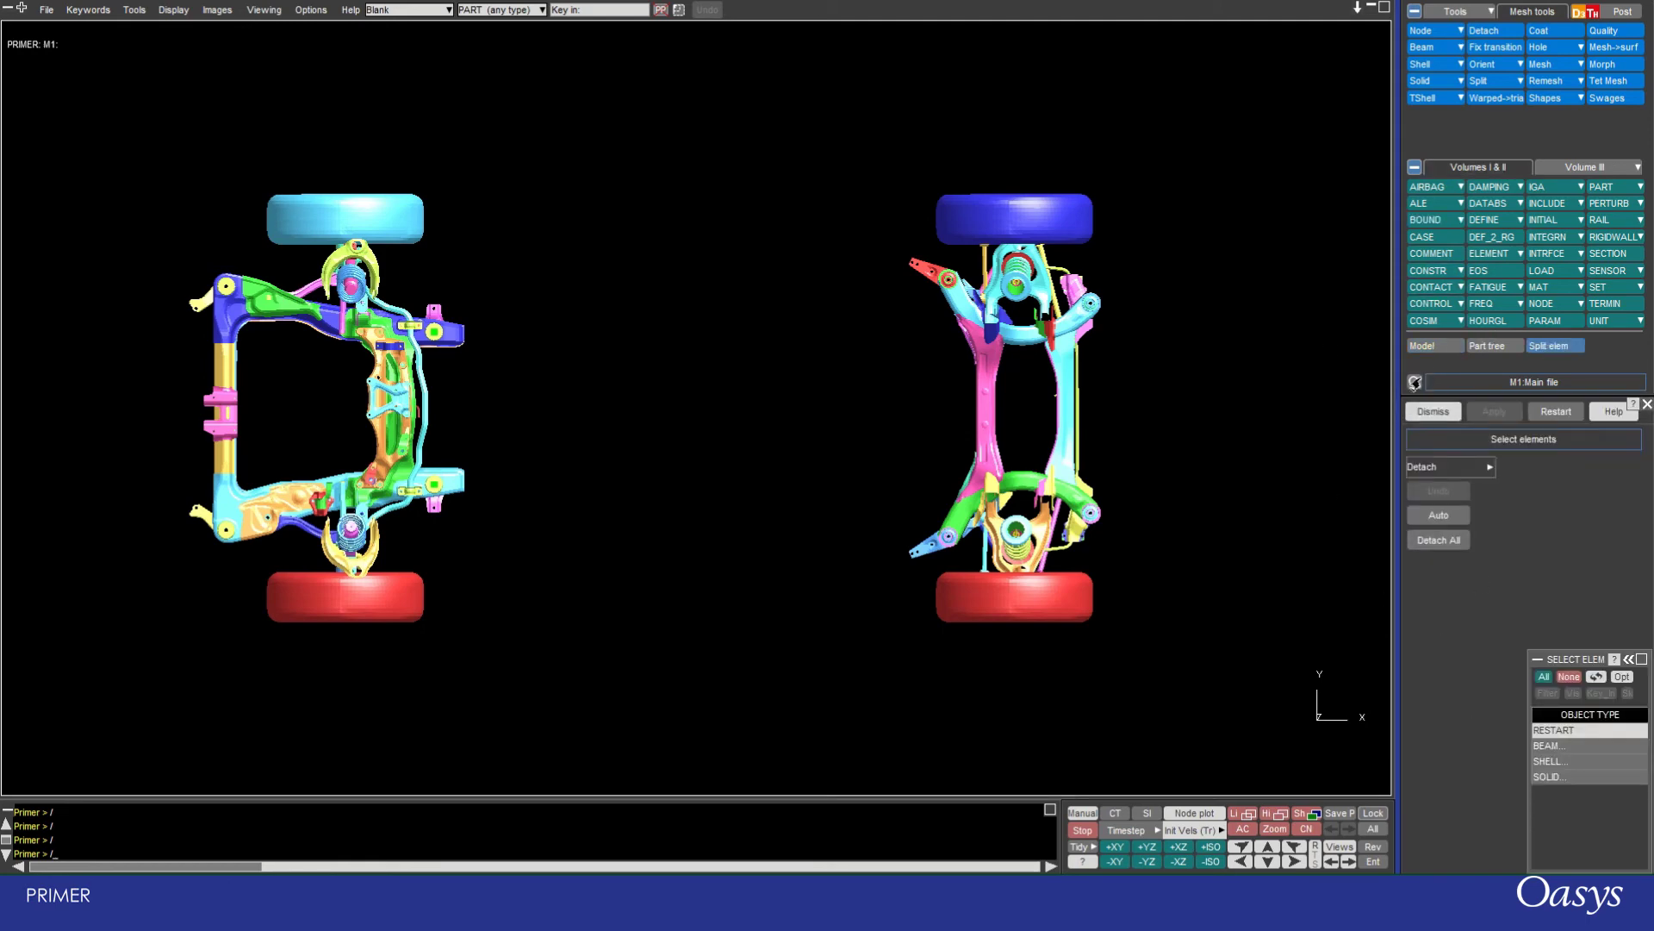
click(1414, 382)
text(det)
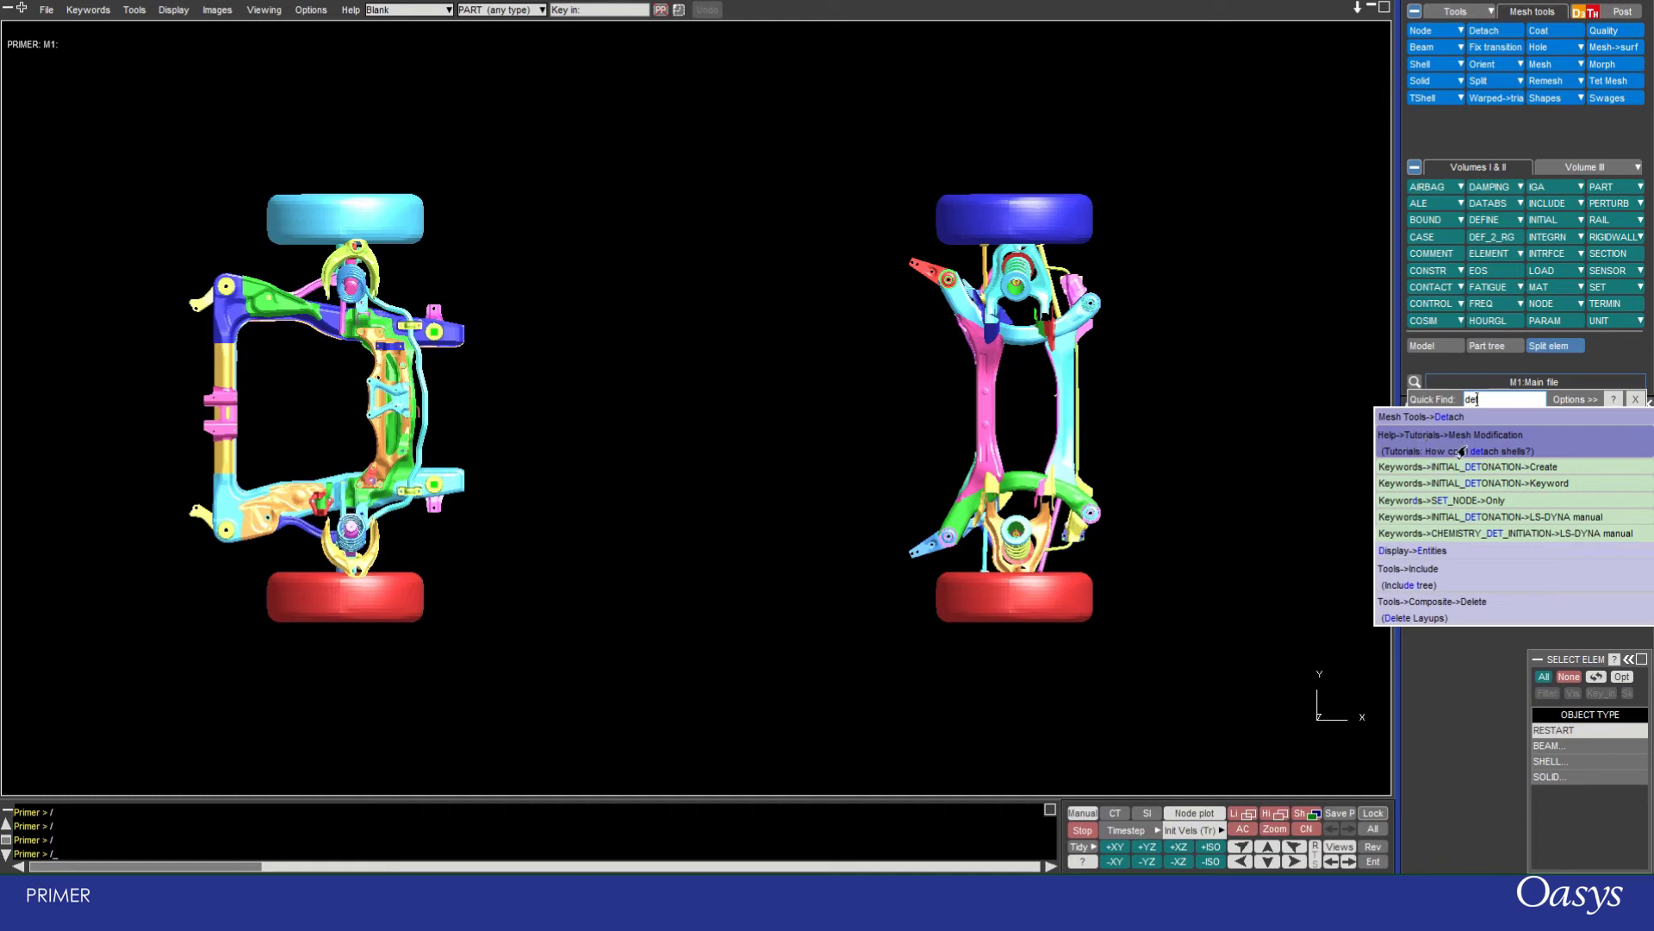
Read pages 8–9 of the Mesh Modification tutorial in Revu, then minimise it
click(1462, 451)
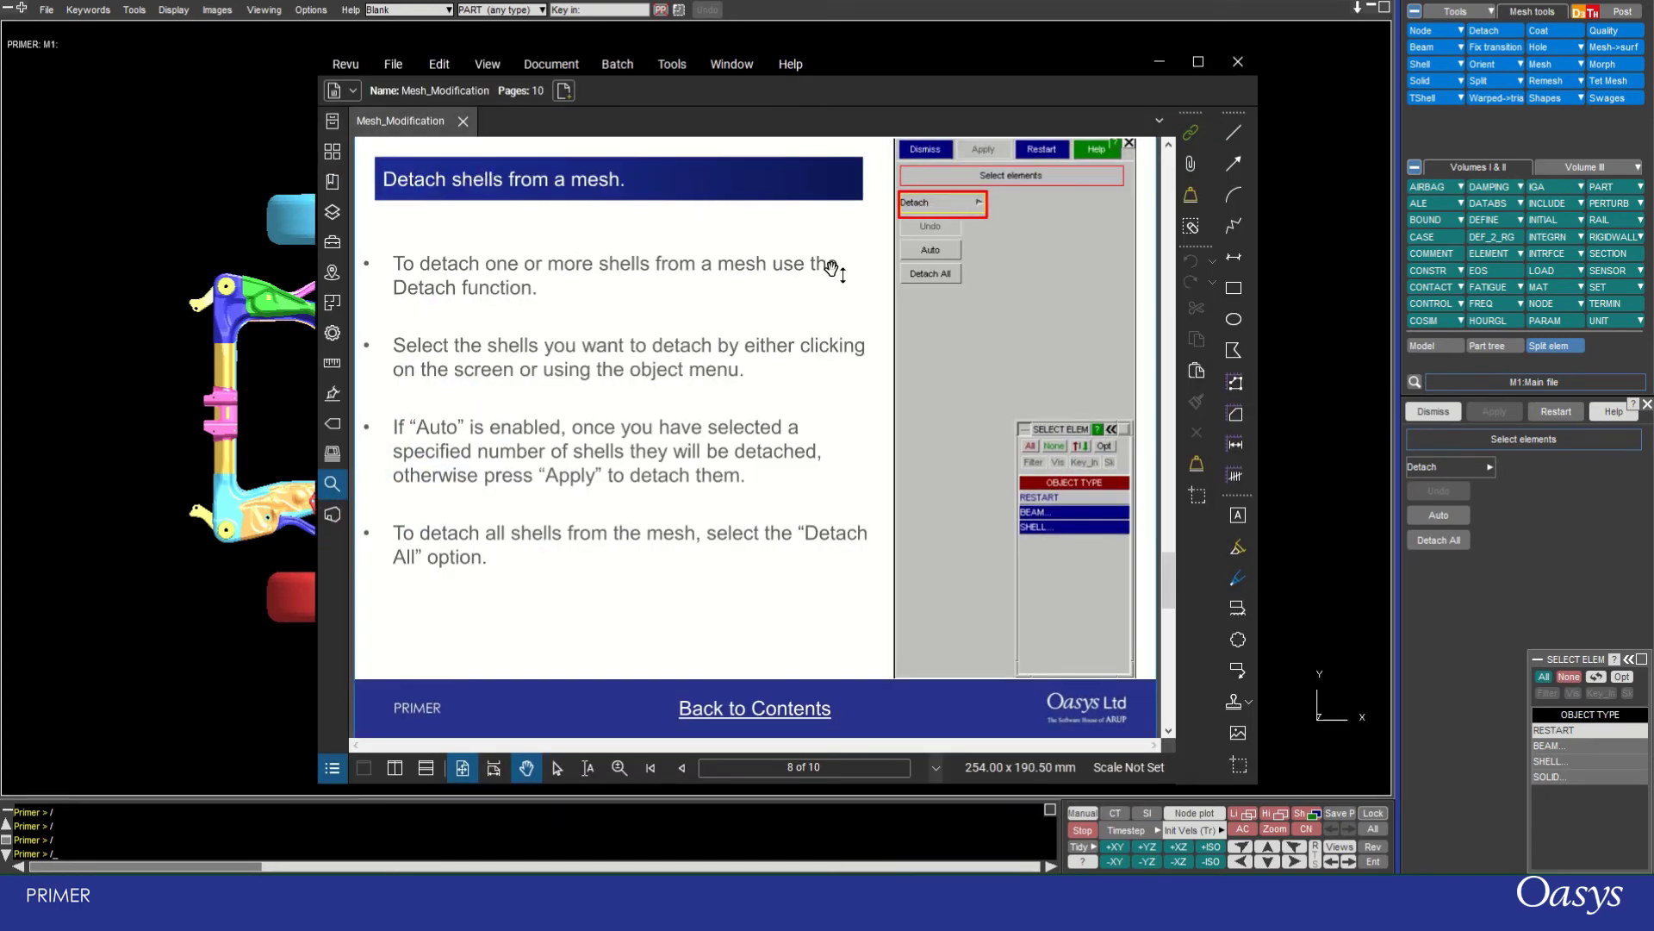
scroll(702, 344, down, 2)
scroll(708, 348, up, 1)
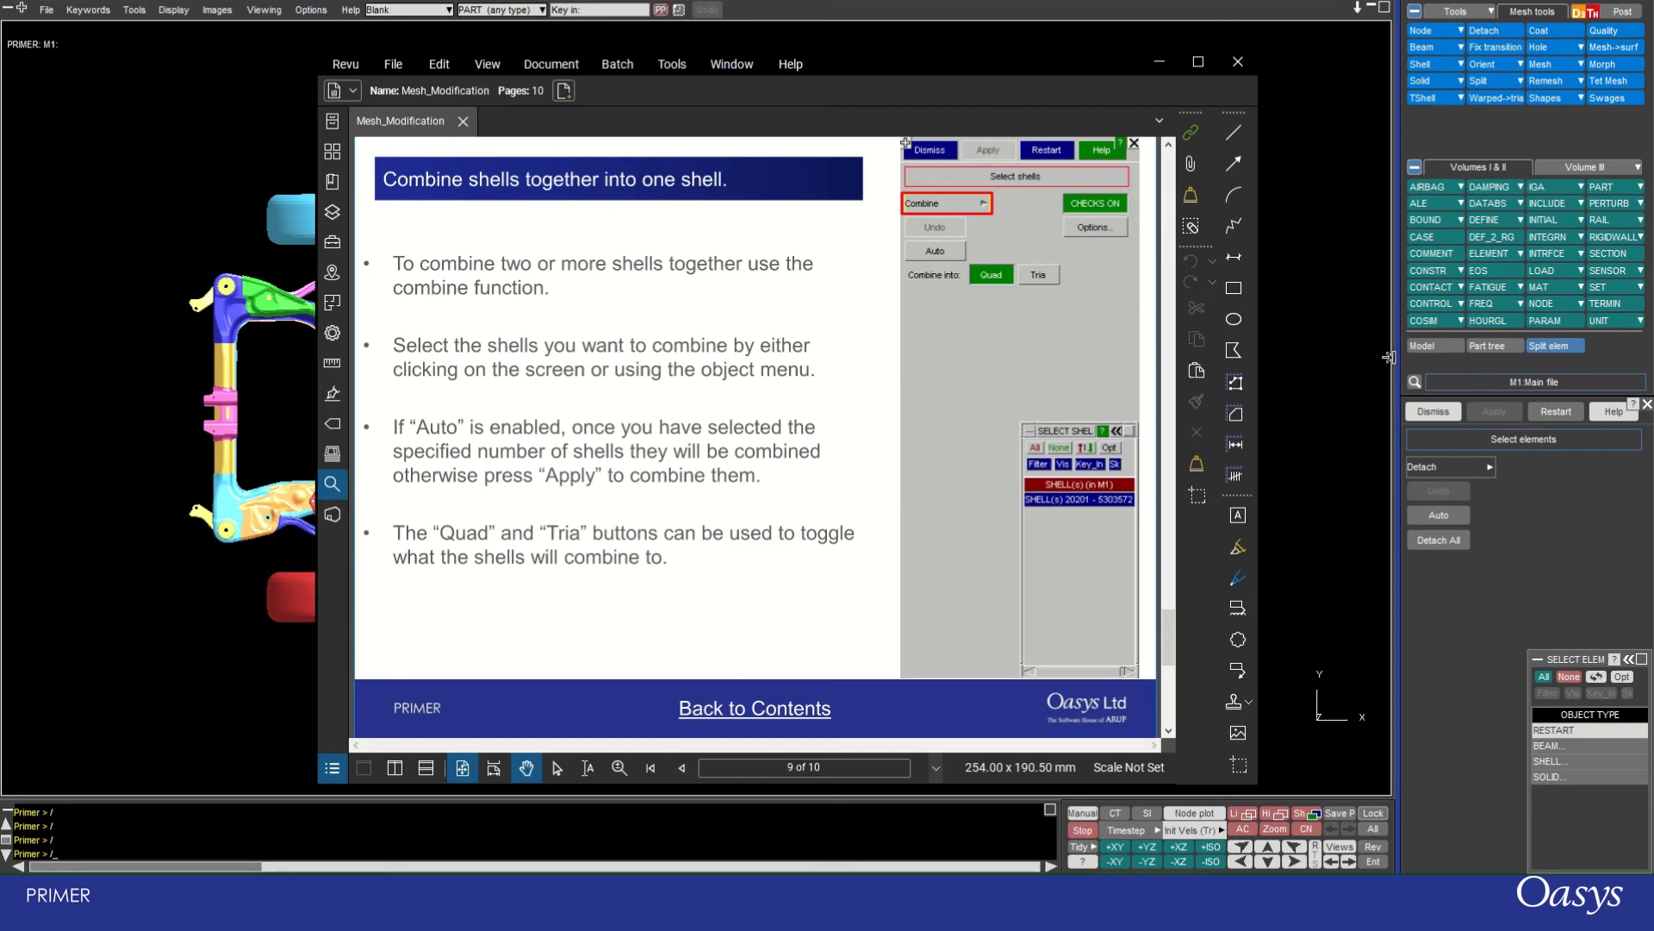
click(1159, 62)
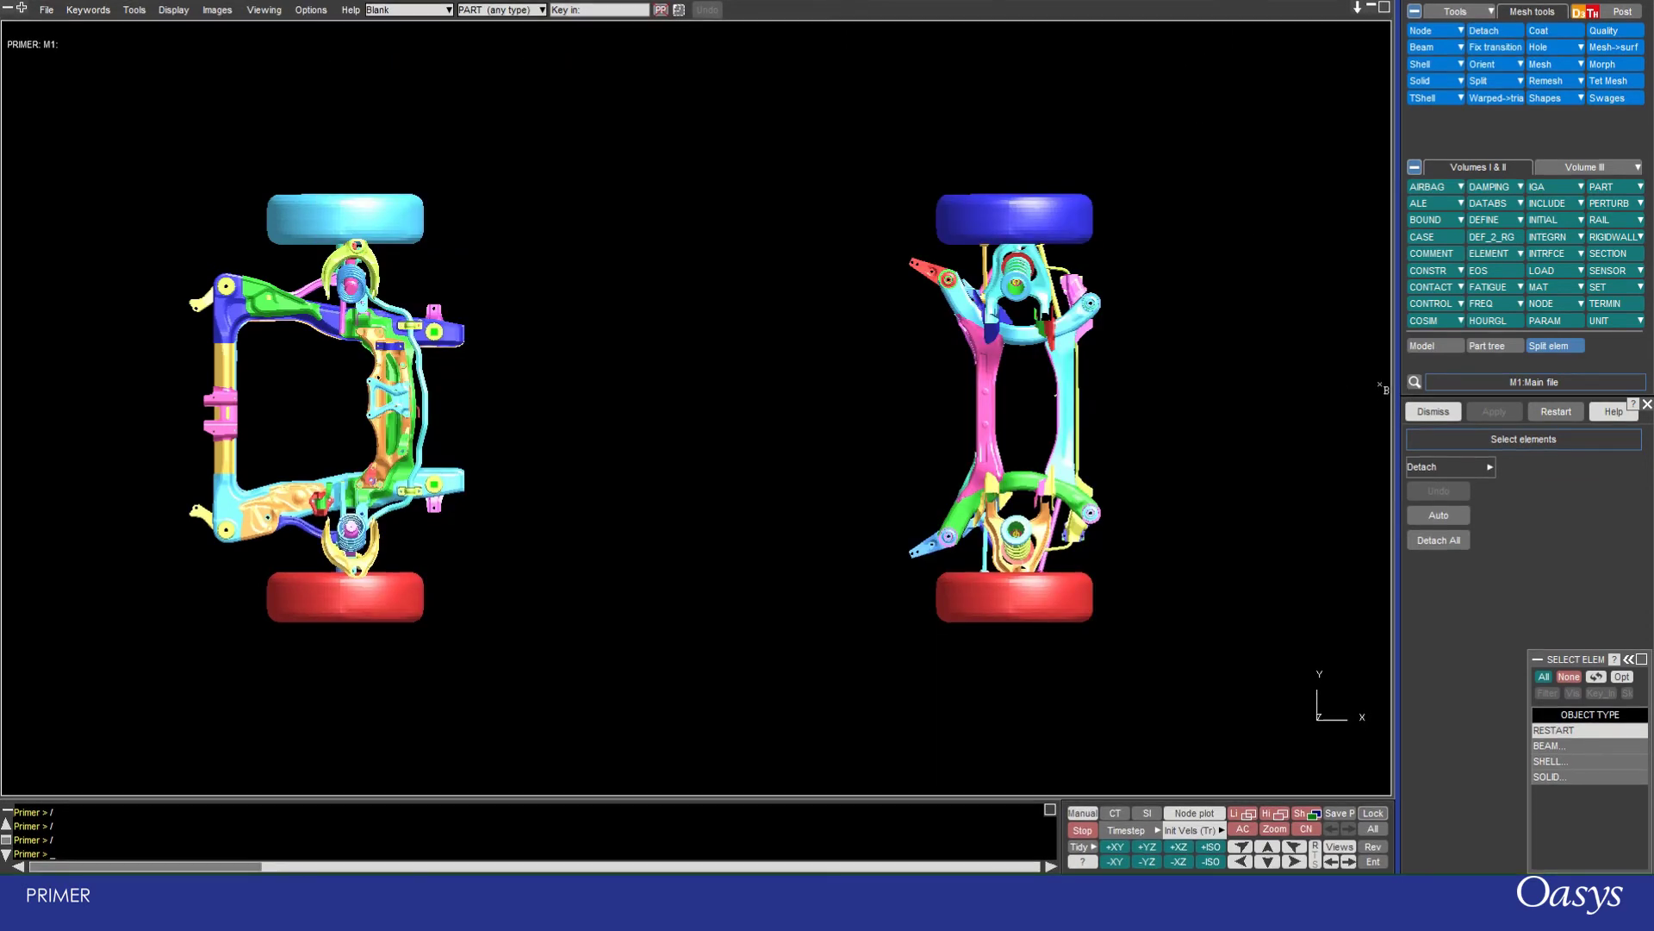
Search 'help gu' for tutorial matches, then clear the Quick Find field
click(1415, 382)
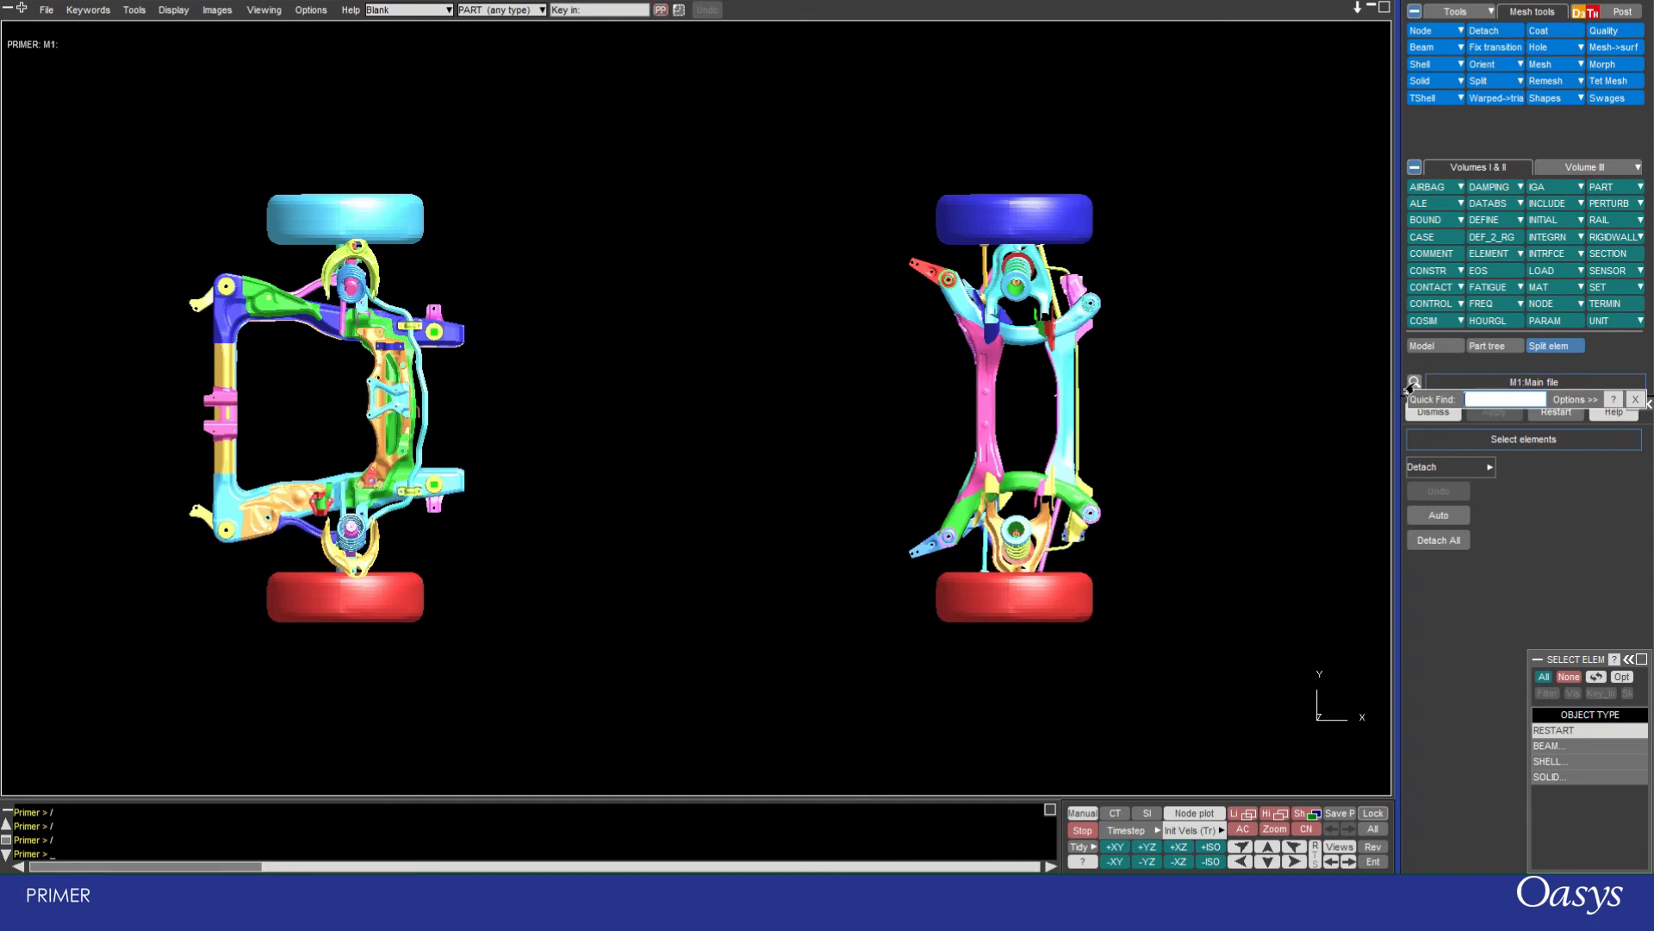
text(help)
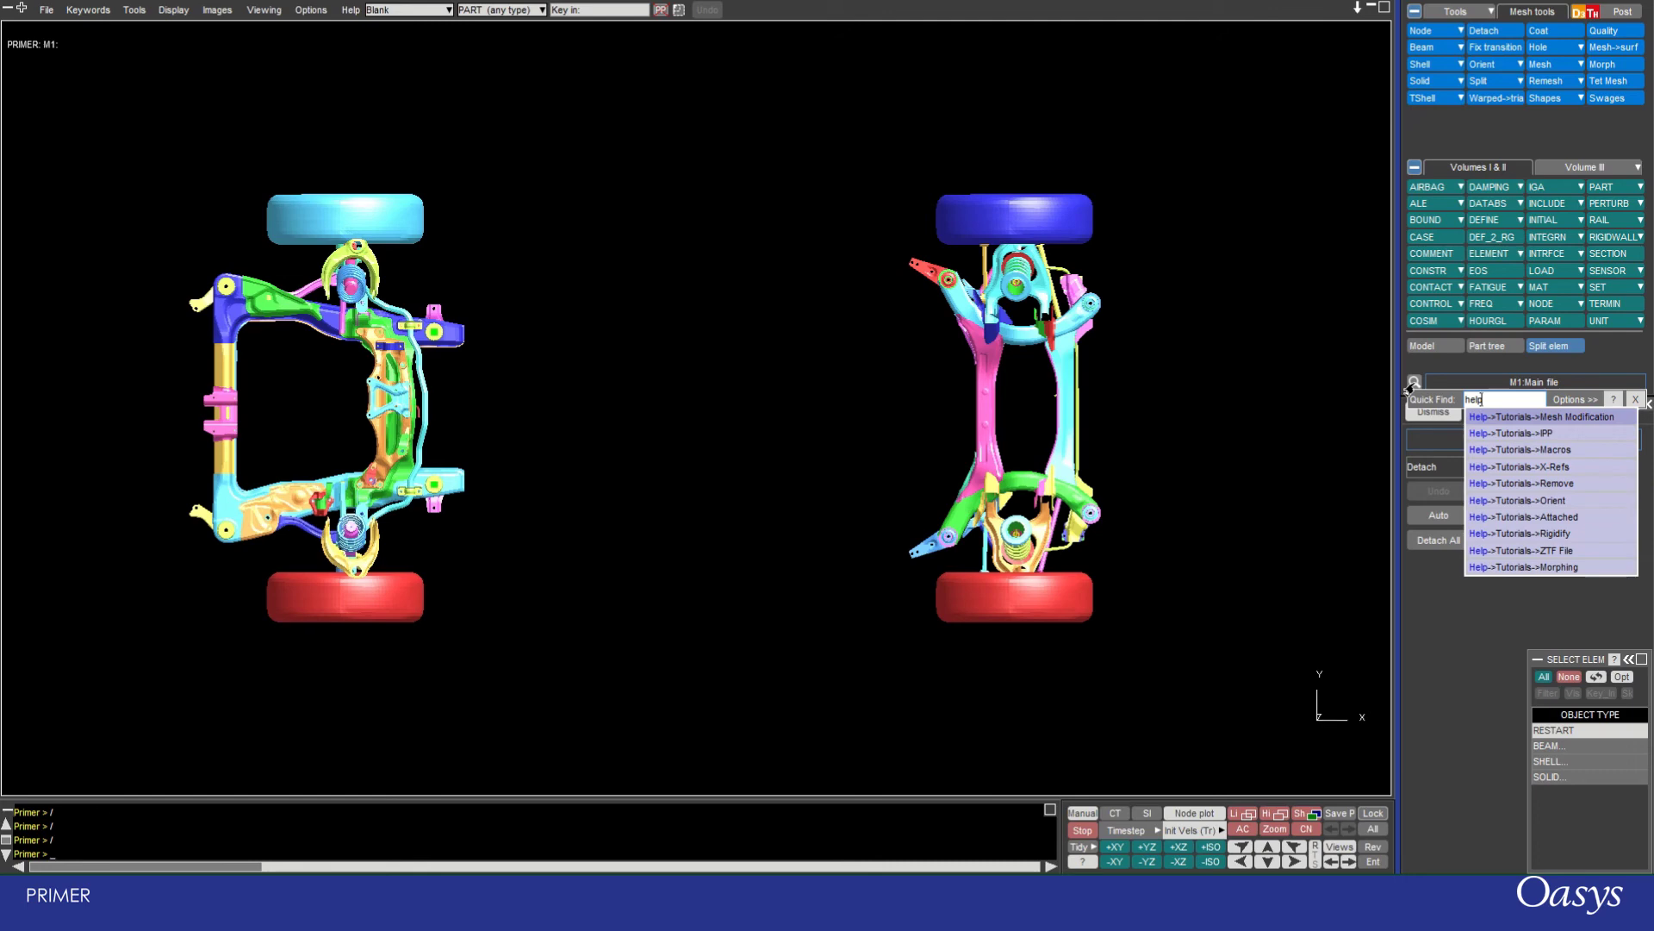
text(gu)
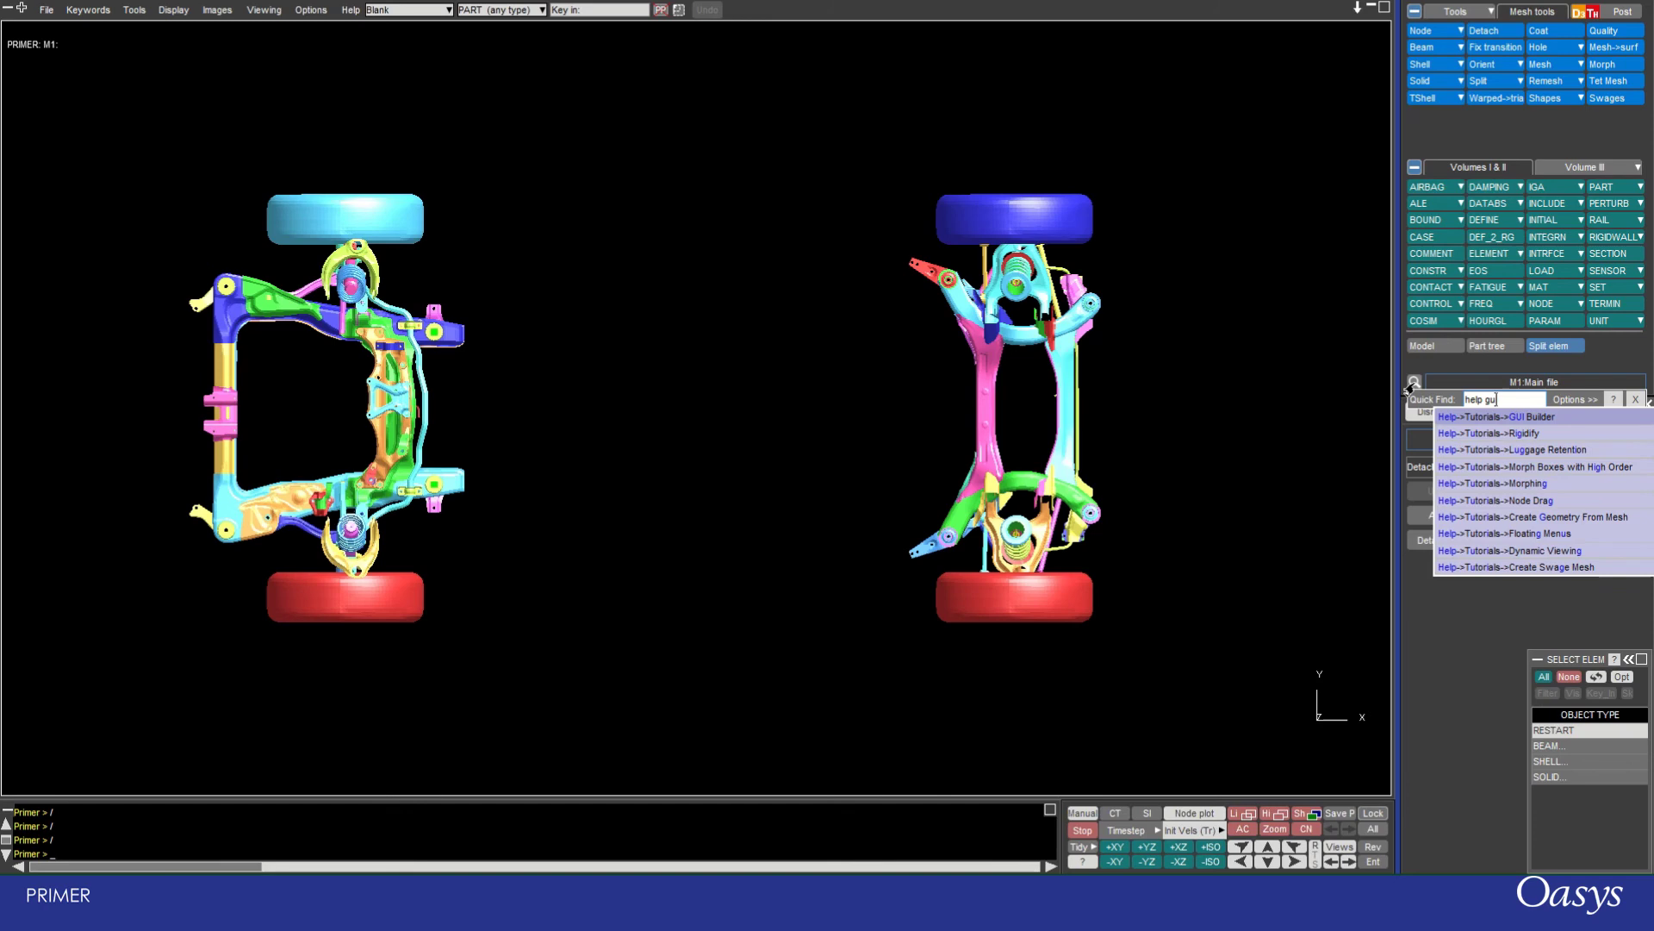
key(BackSpace)
key(BackSpace)
key(BackSpace)
key(BackSpace)
key(BackSpace)
key(BackSpace)
key(BackSpace)
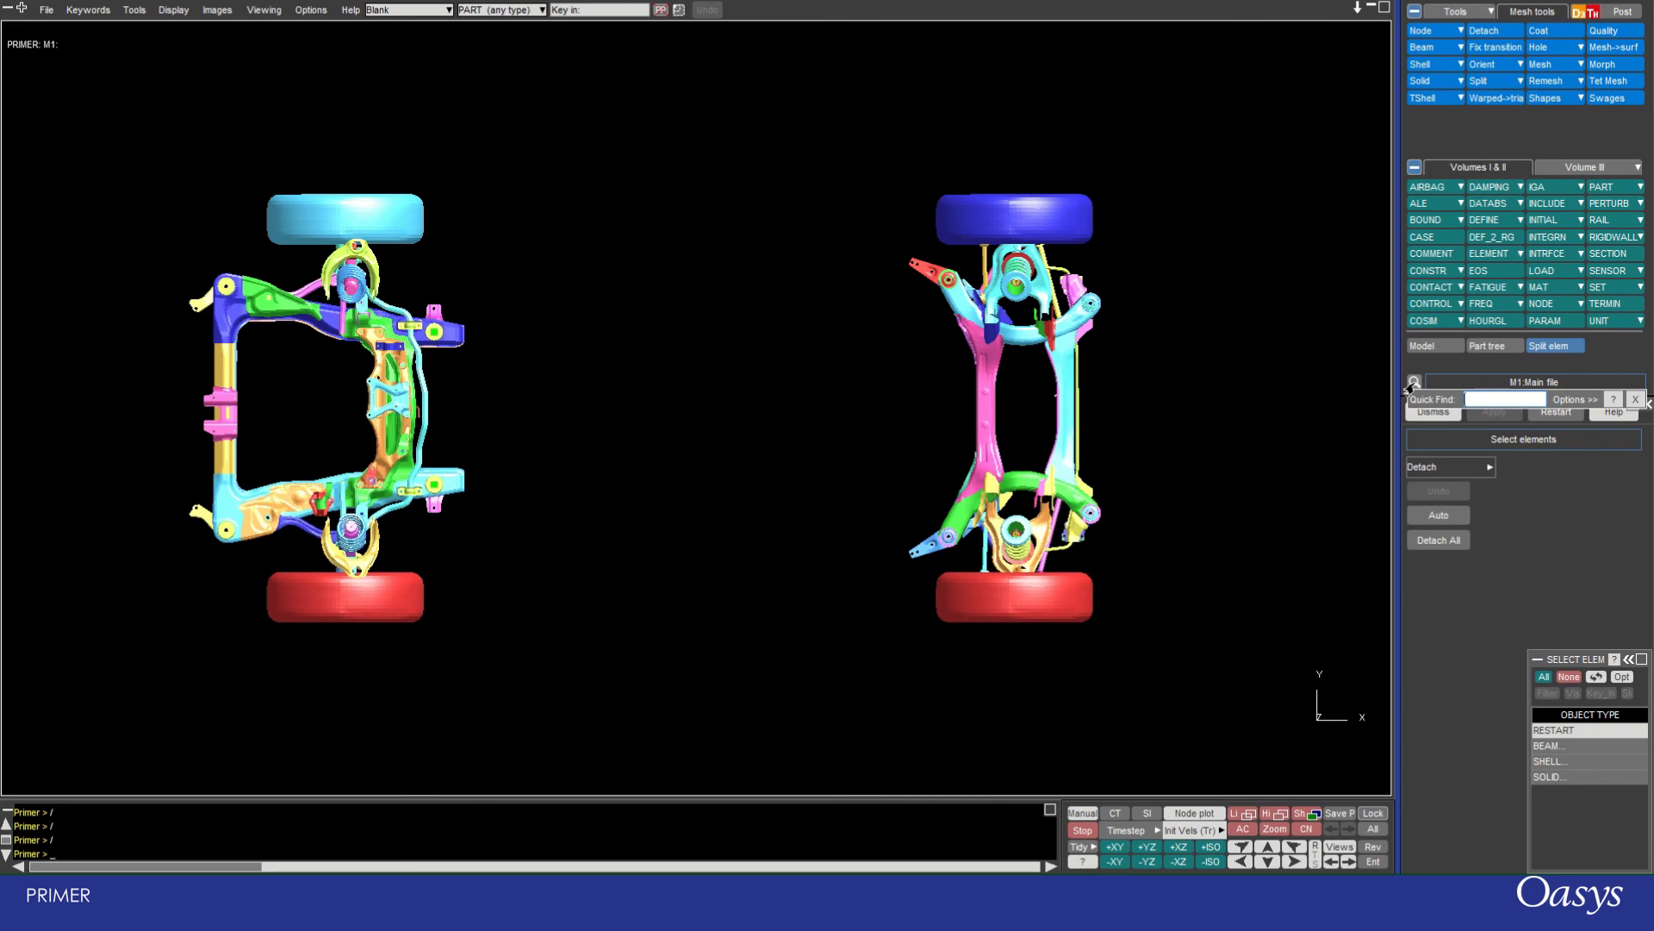
Set the Quick Find matched text colour to Red and test it with 'help'
click(1564, 400)
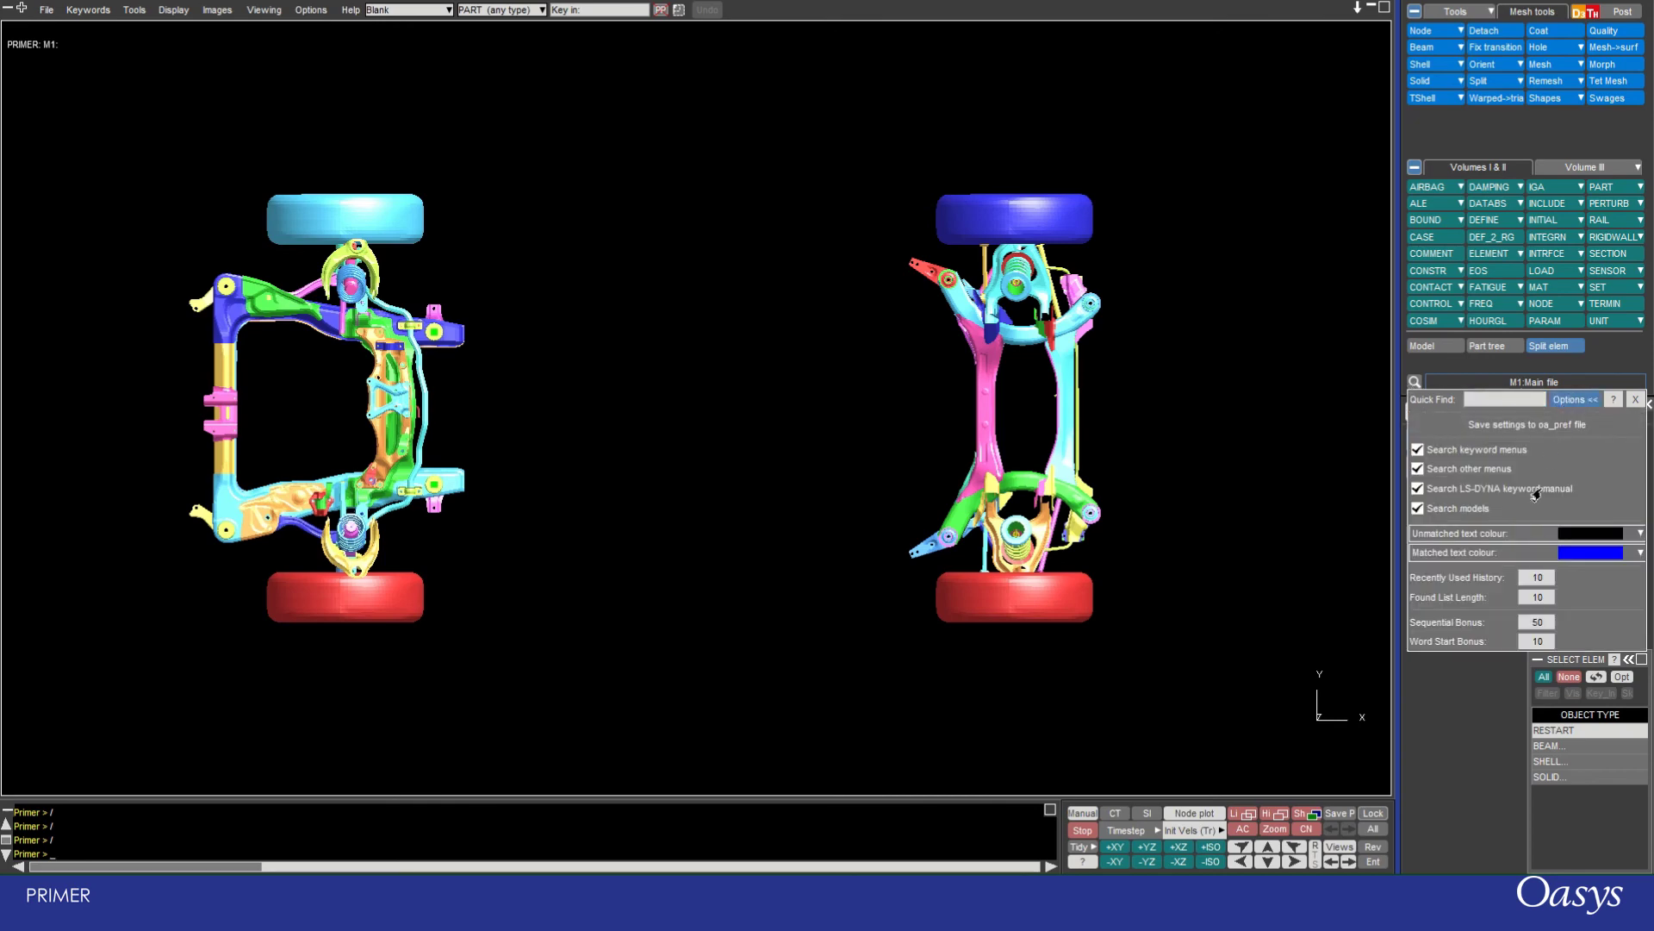
click(1500, 553)
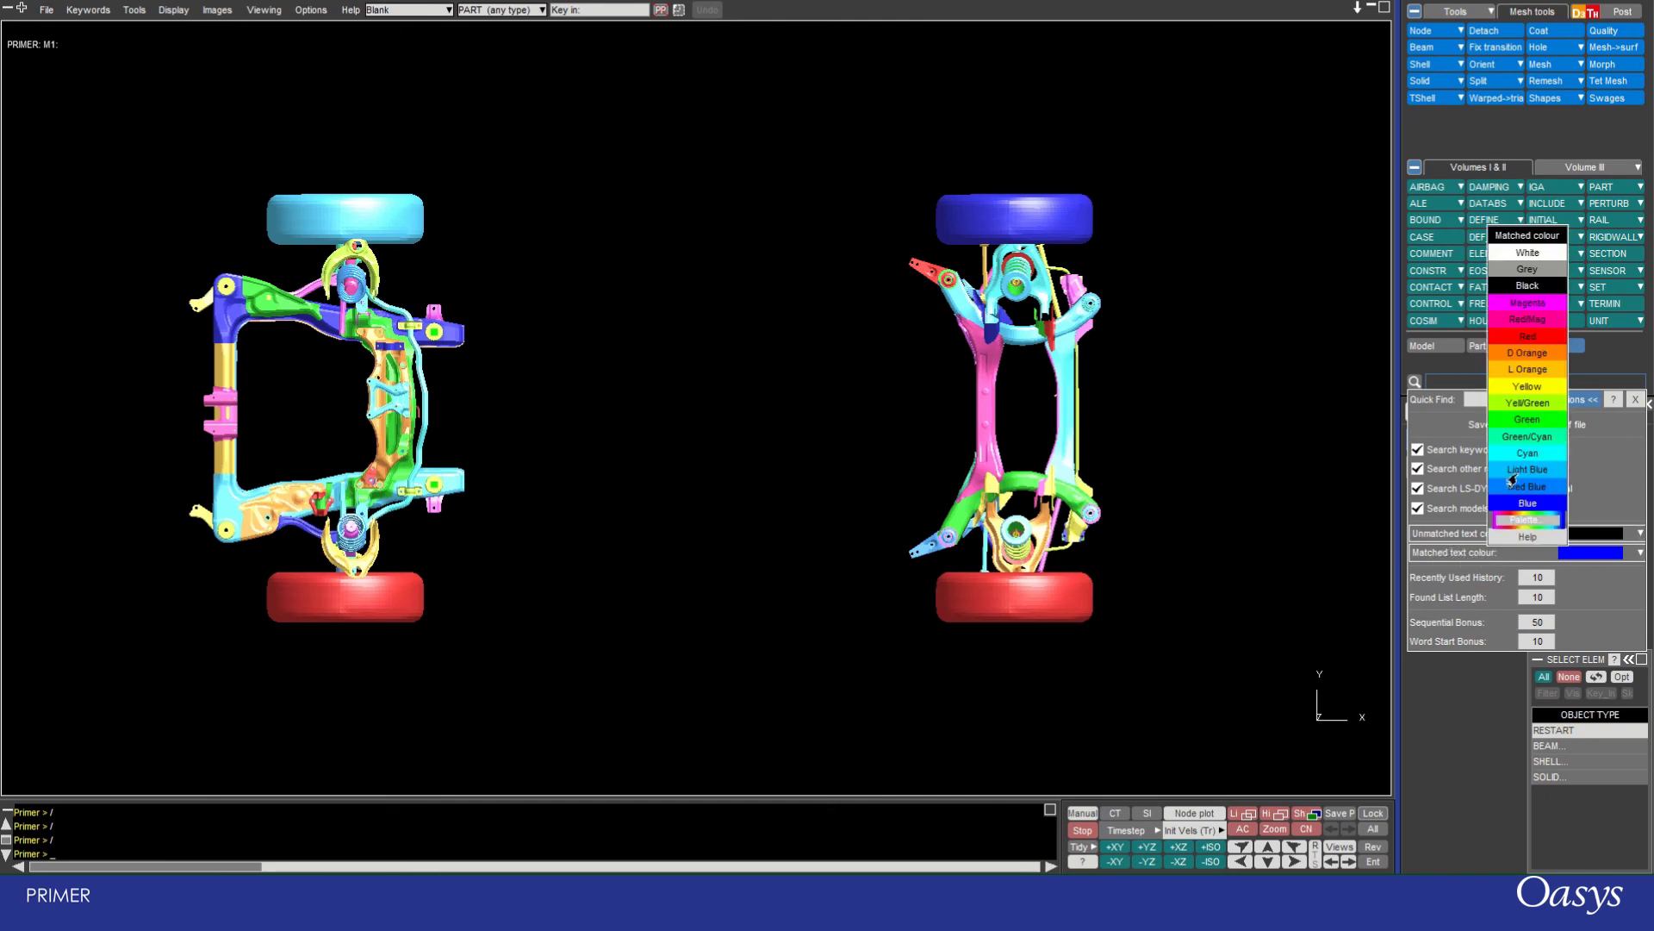
click(1518, 339)
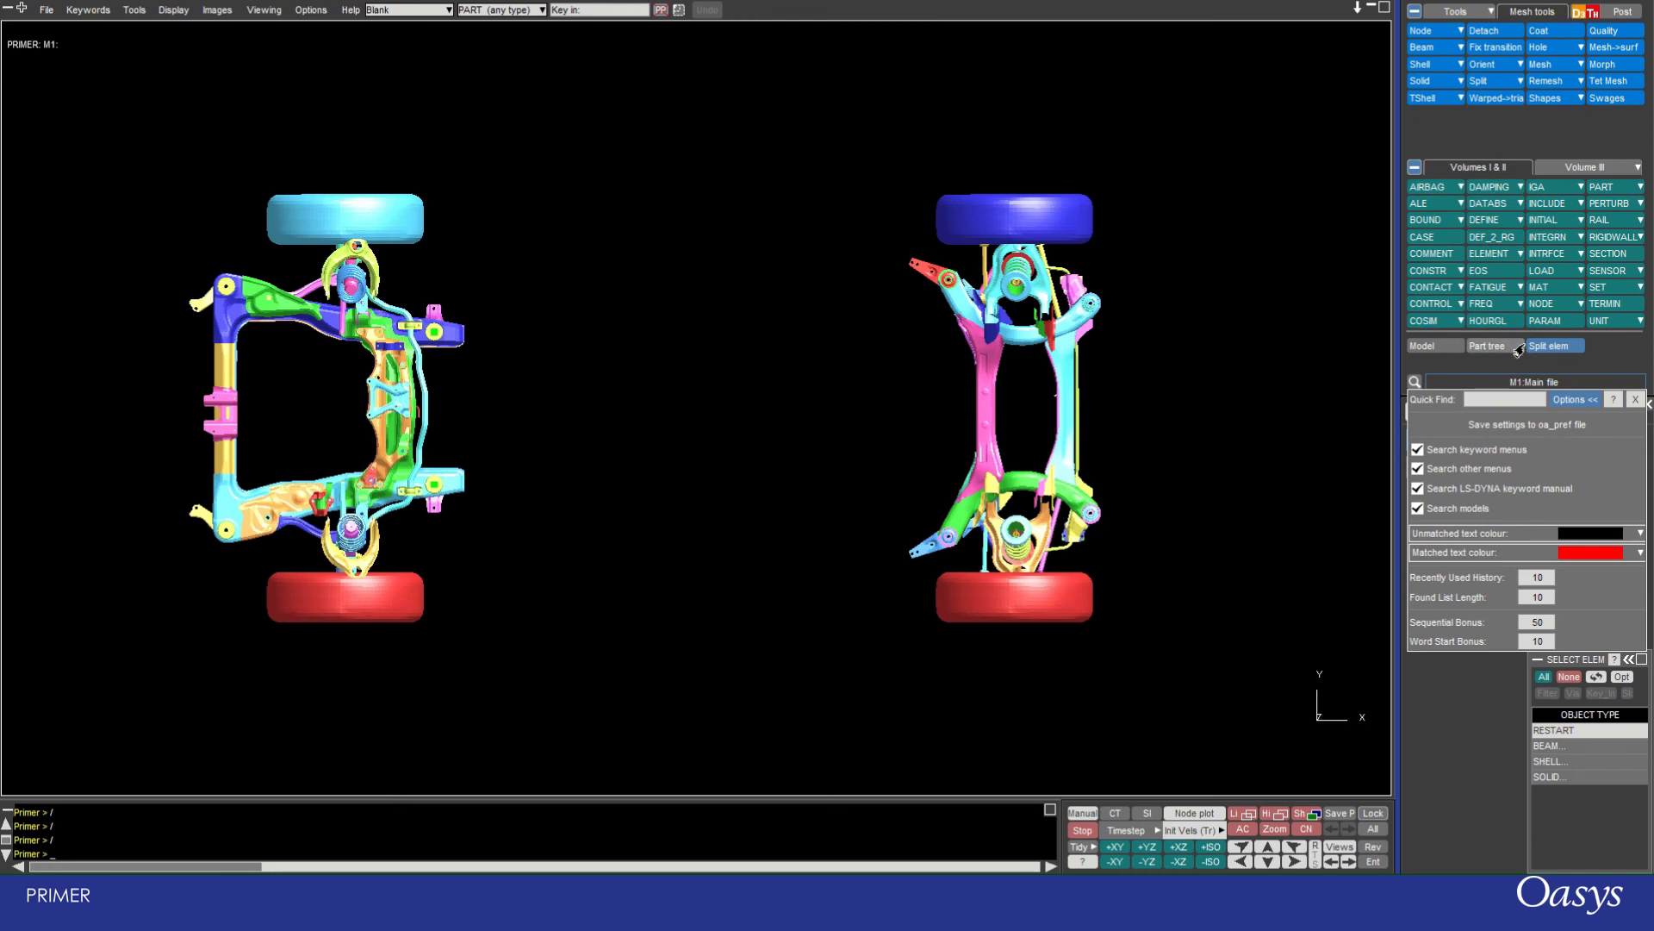
click(1503, 399)
text(he)
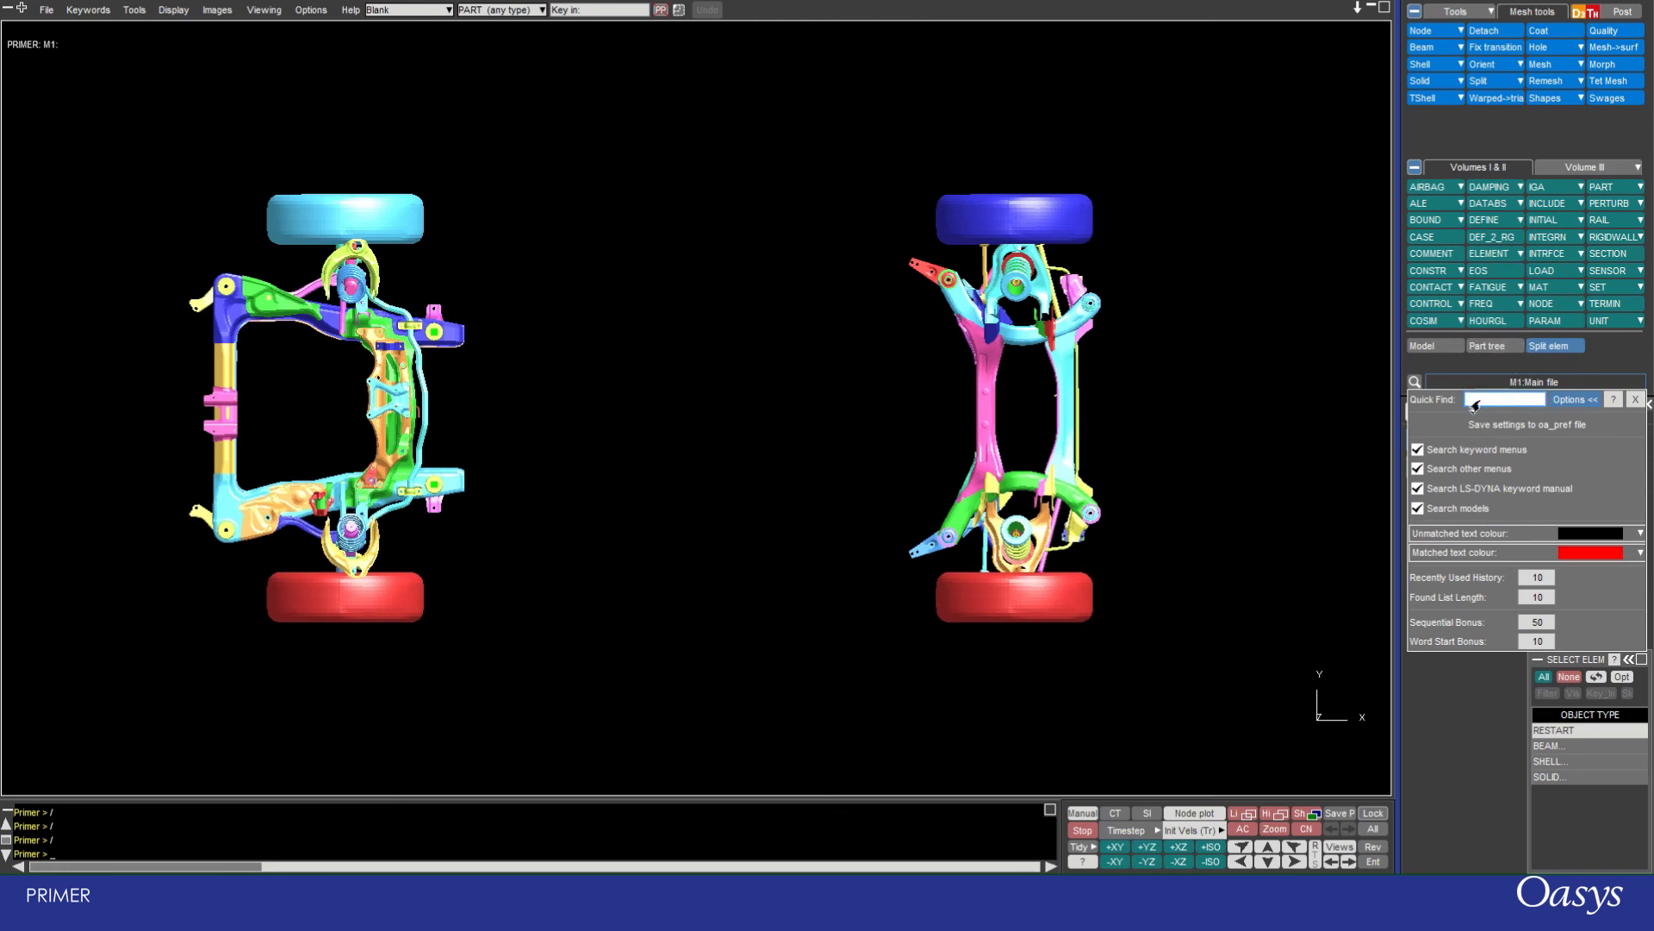
text(lp)
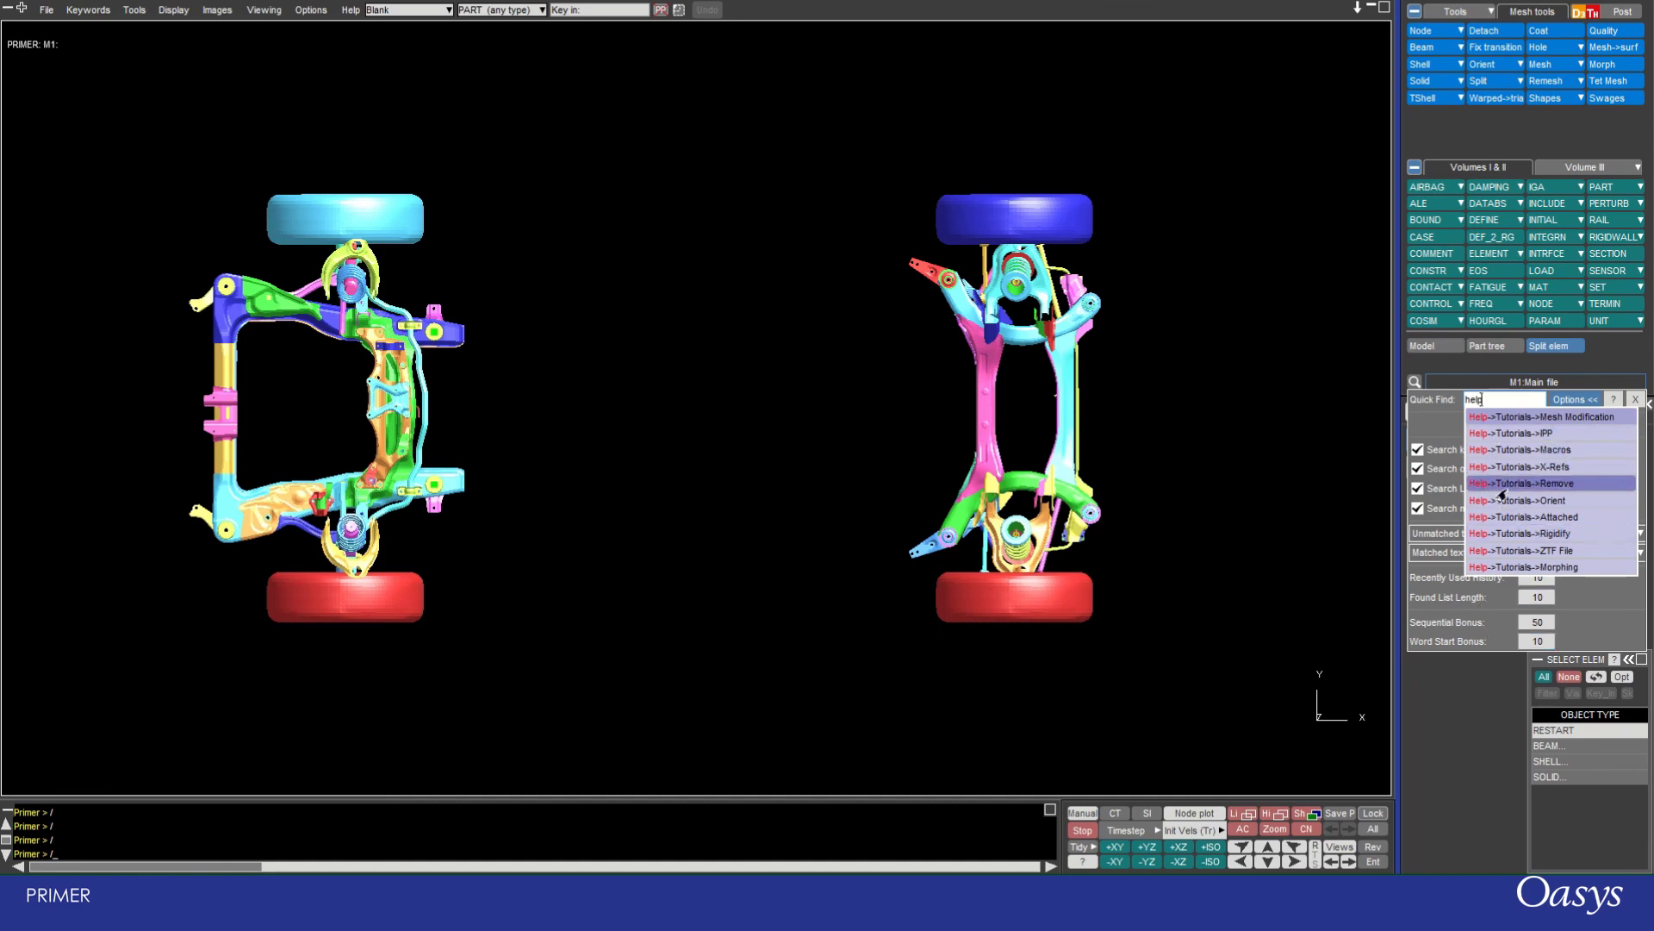
Set Found List Length to 20, check the longer results, and close Quick Find
click(1531, 598)
text(20)
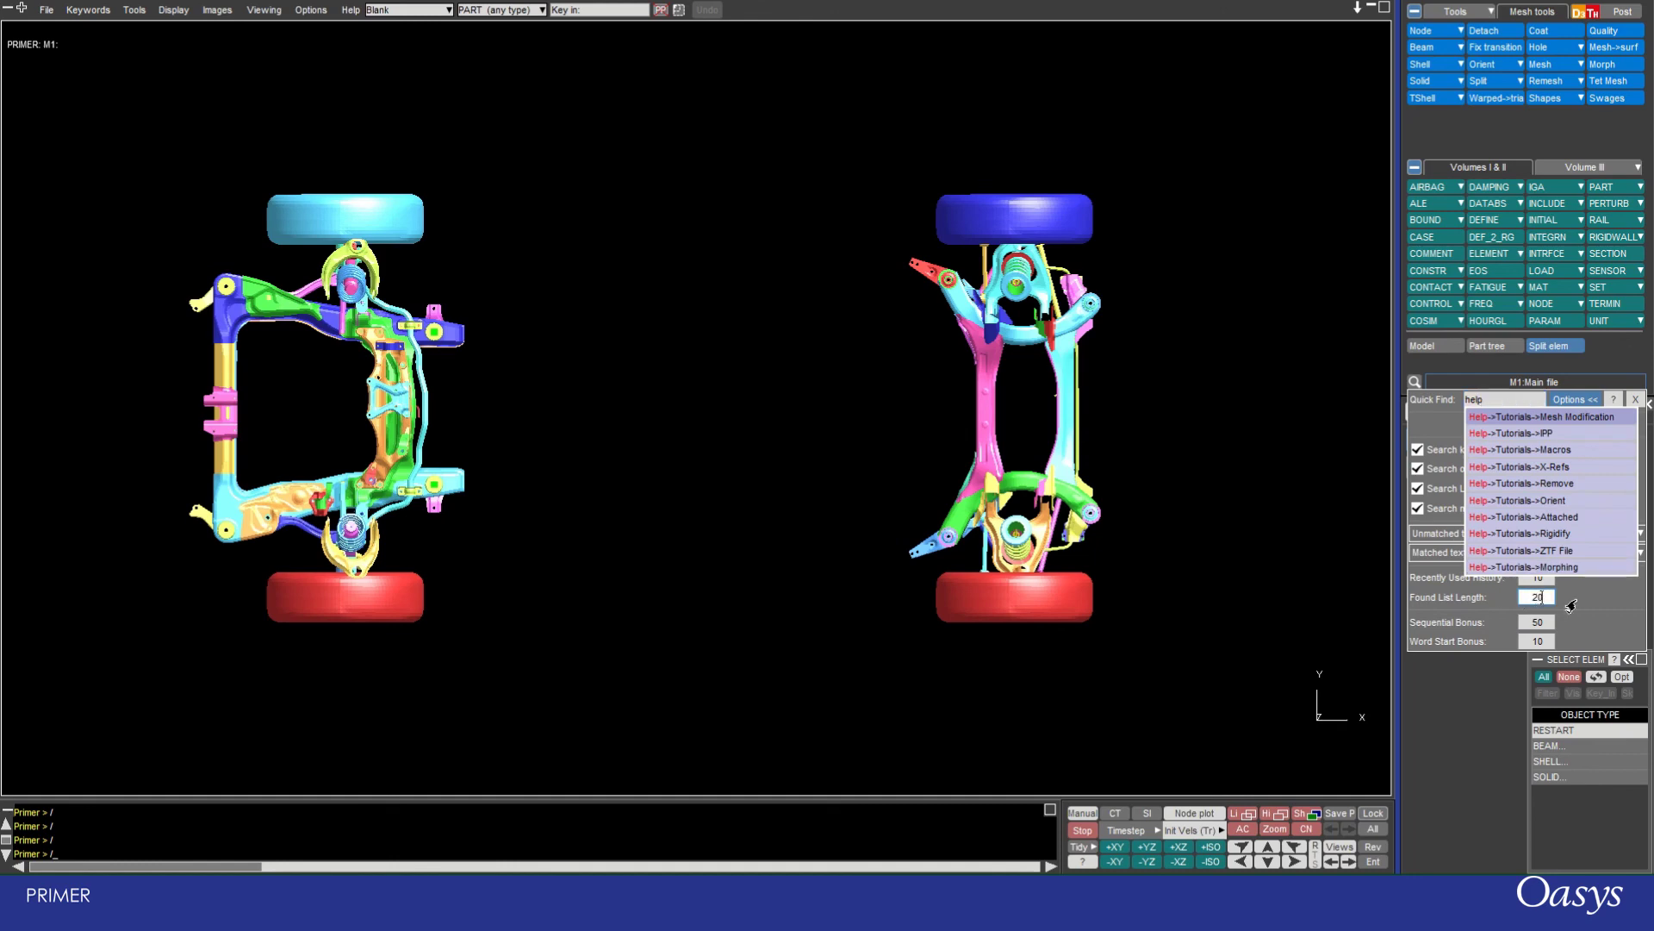
click(1489, 401)
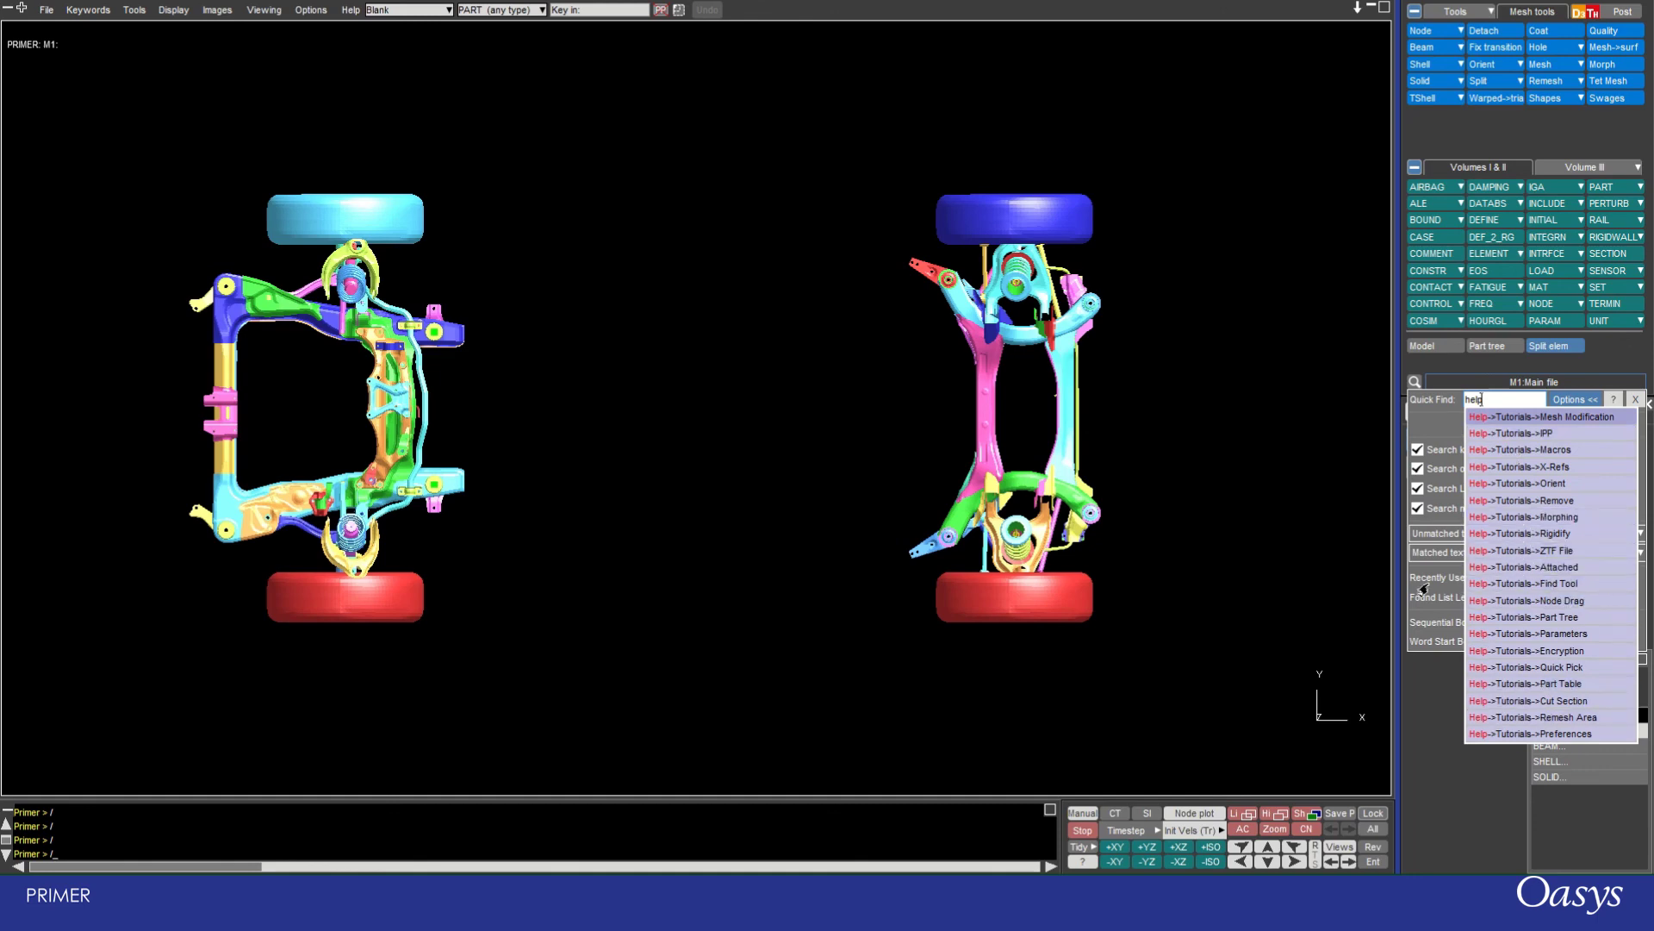
click(1324, 398)
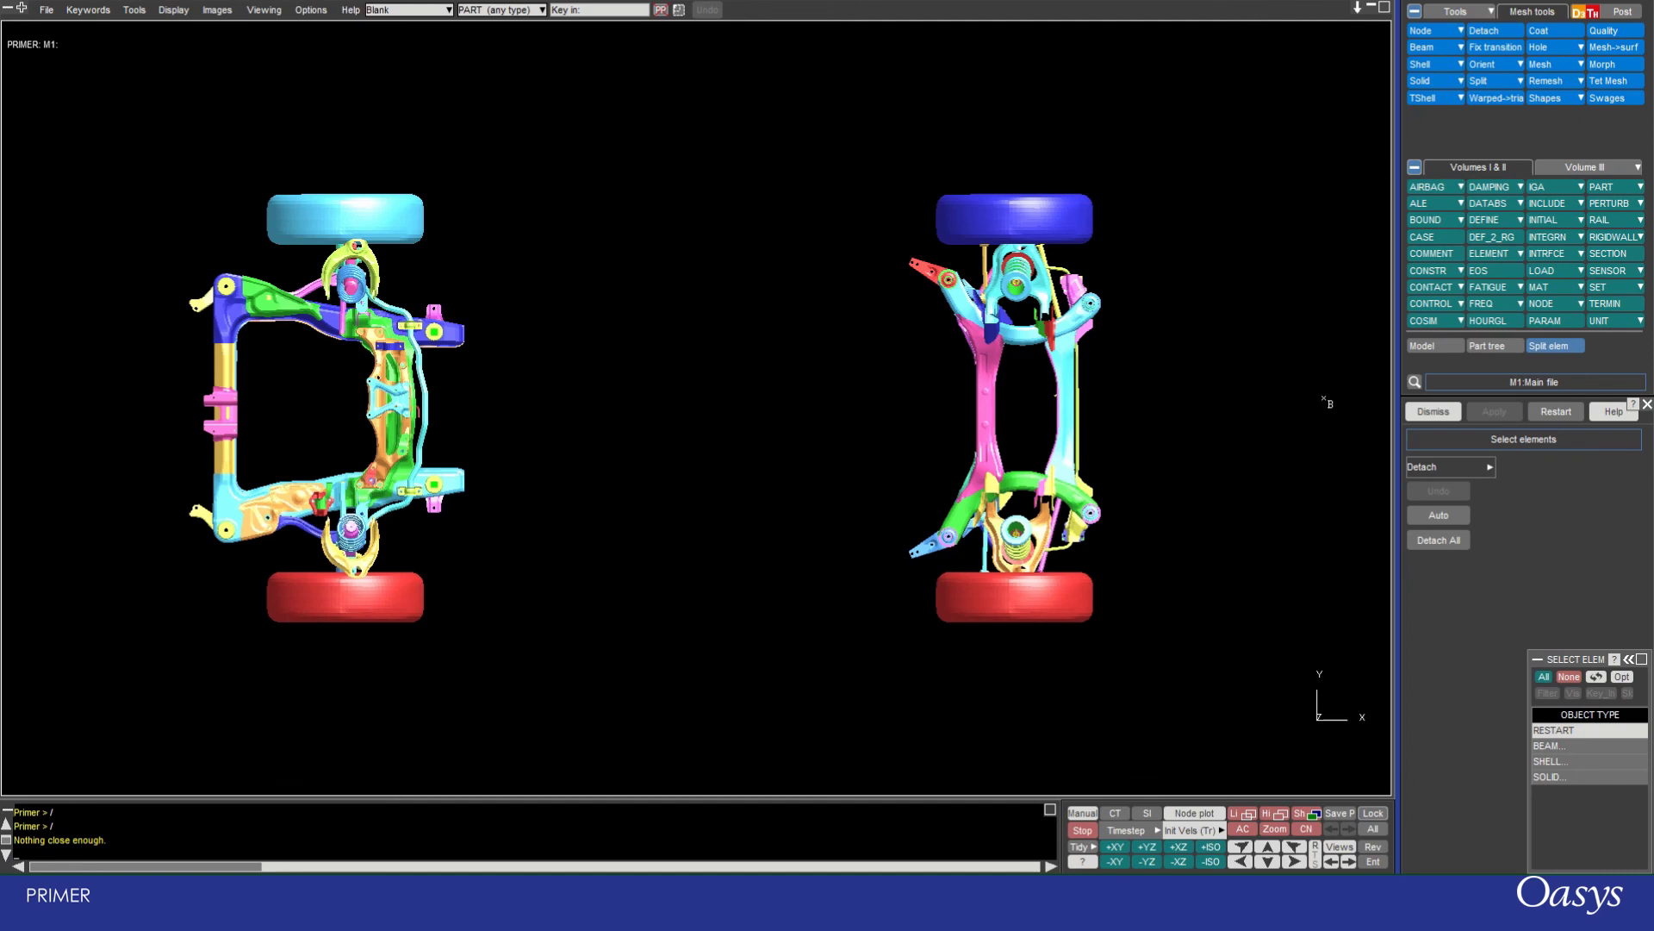